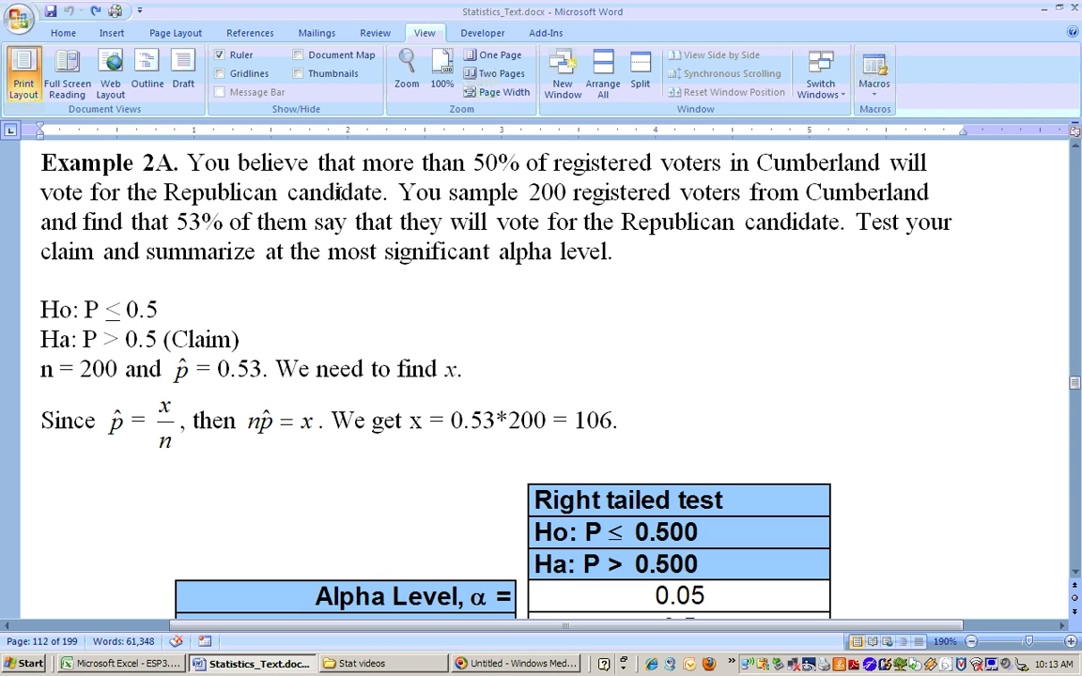
Highlight 'more' and 'sample 200' in Example 2A's claim, then switch to the Excel sheet.
{"action": "left_click_drag", "start_coordinate": [363, 162], "coordinate": [400, 158]}
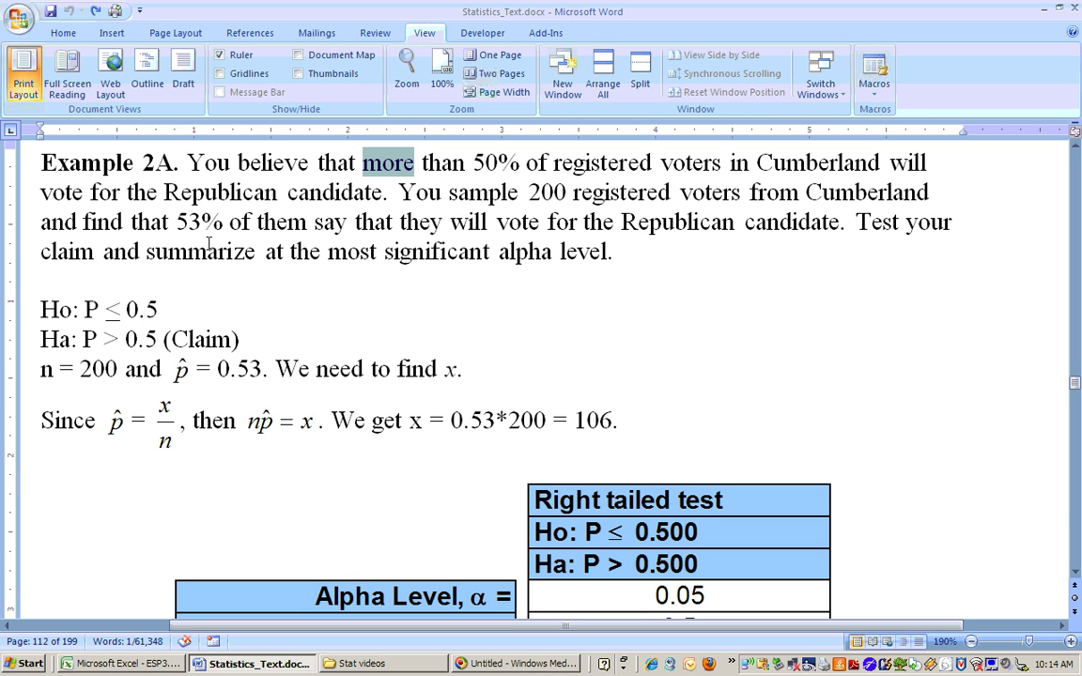
{"action": "left_click_drag", "start_coordinate": [567, 191], "coordinate": [450, 191]}
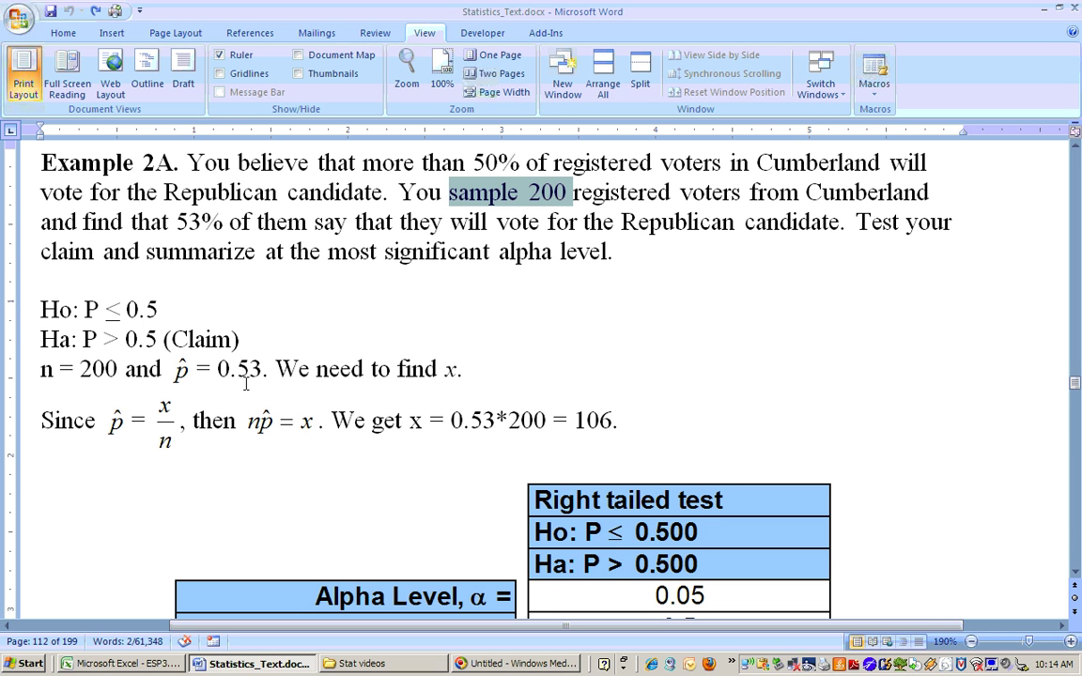
{"action": "left_click", "coordinate": [248, 369]}
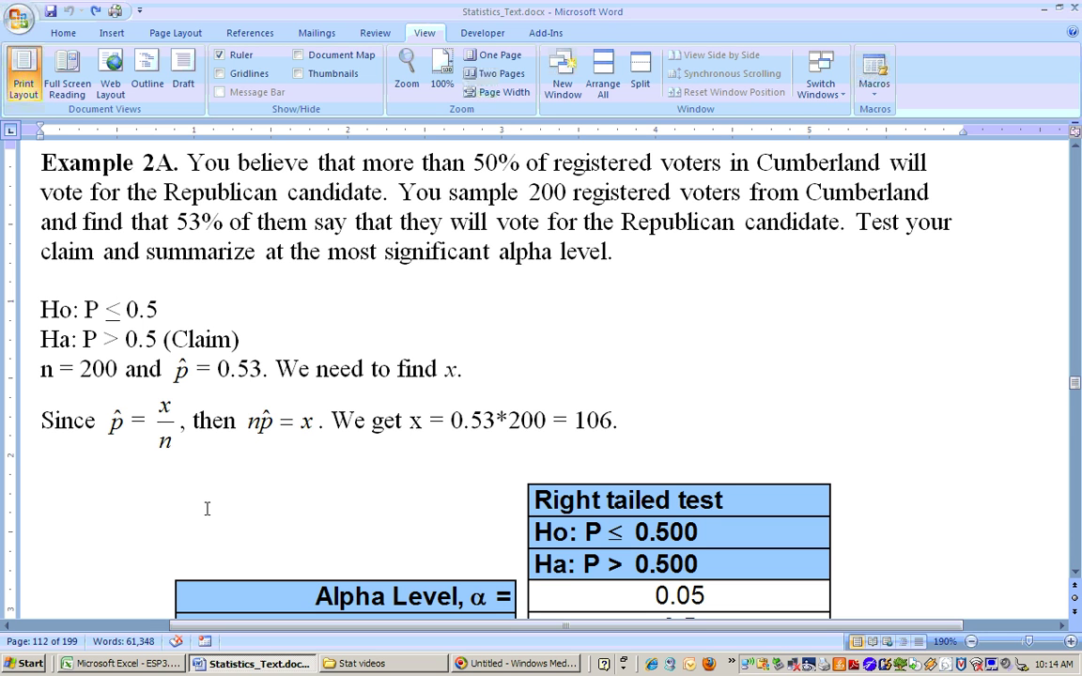
{"action": "left_click", "coordinate": [110, 665]}
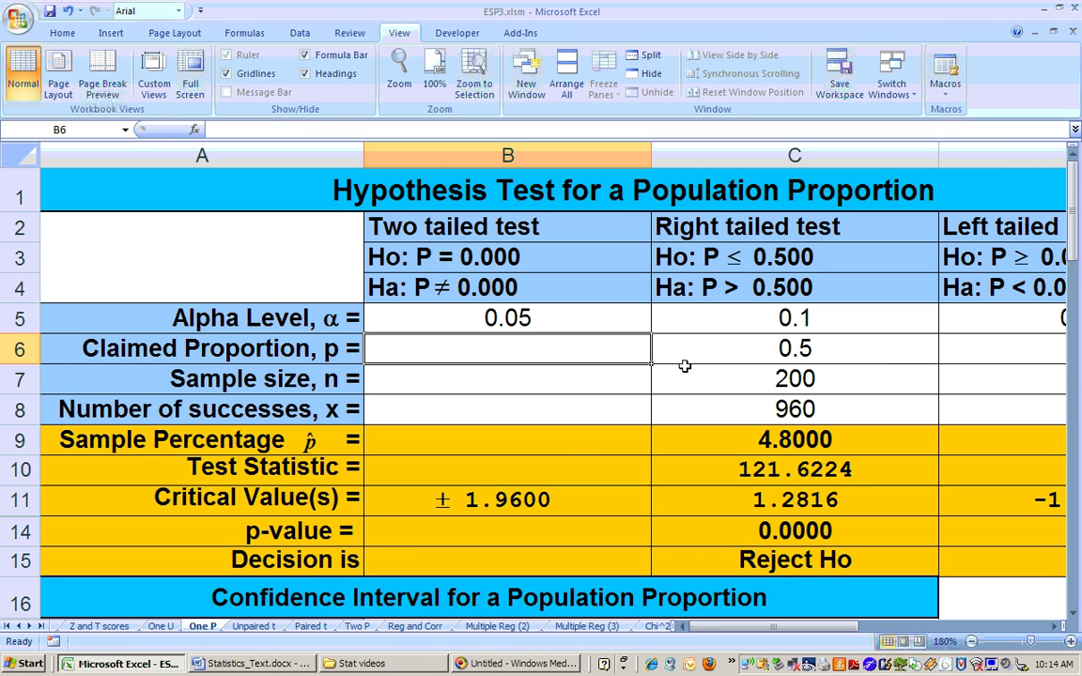
{"action": "left_click", "coordinate": [753, 317]}
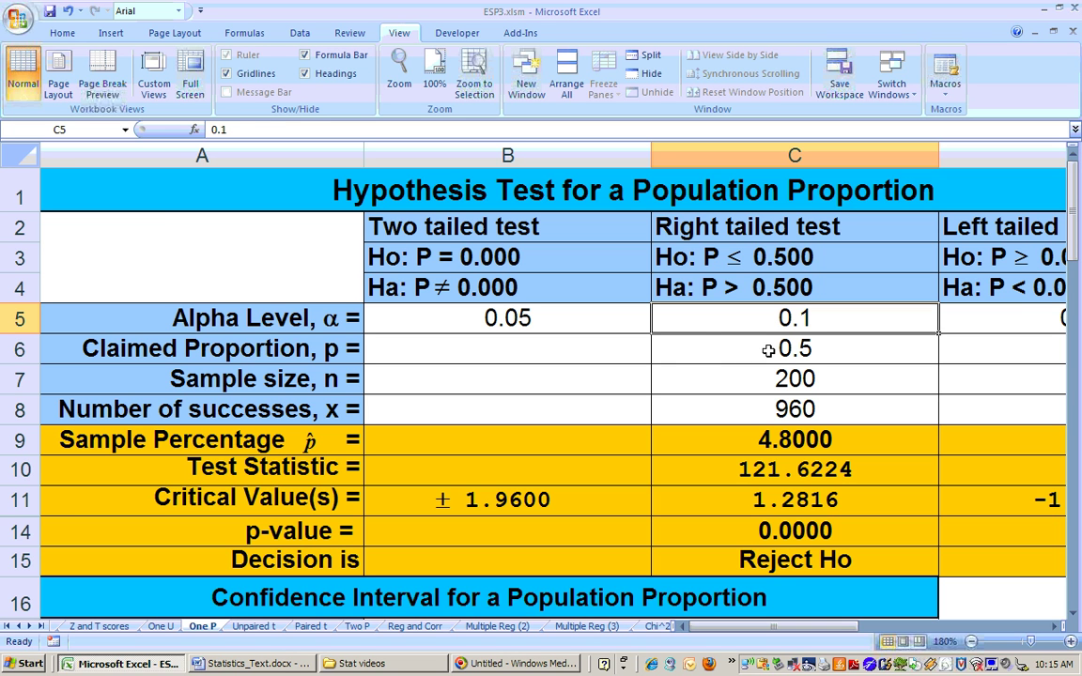
{"action": "left_click", "coordinate": [768, 349]}
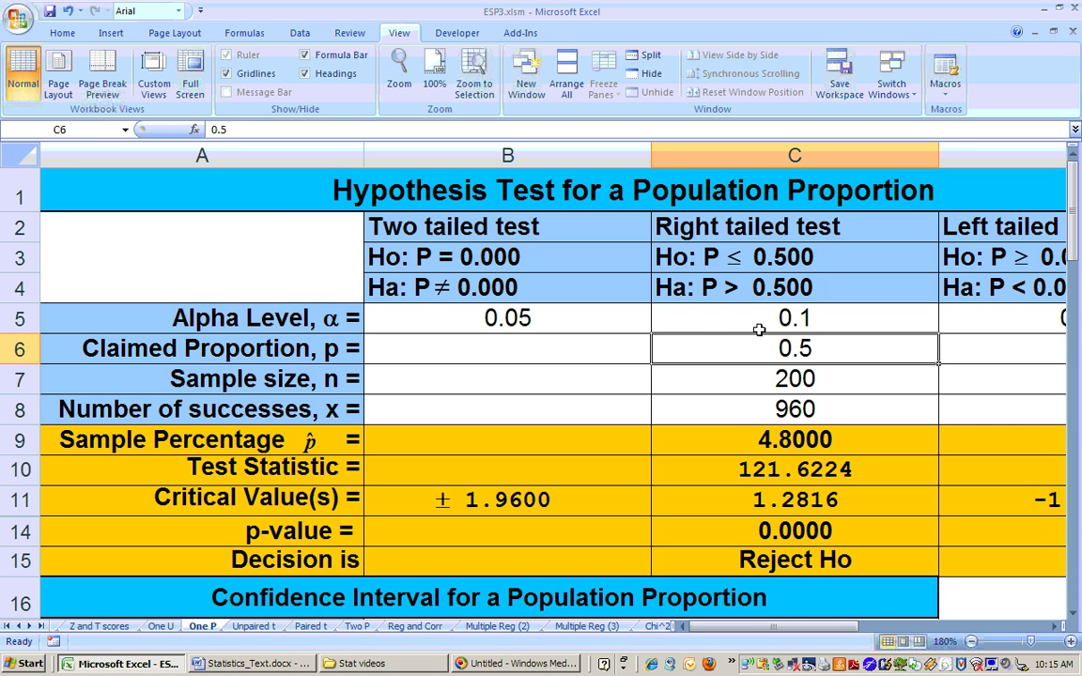
{"action": "left_click", "coordinate": [740, 379]}
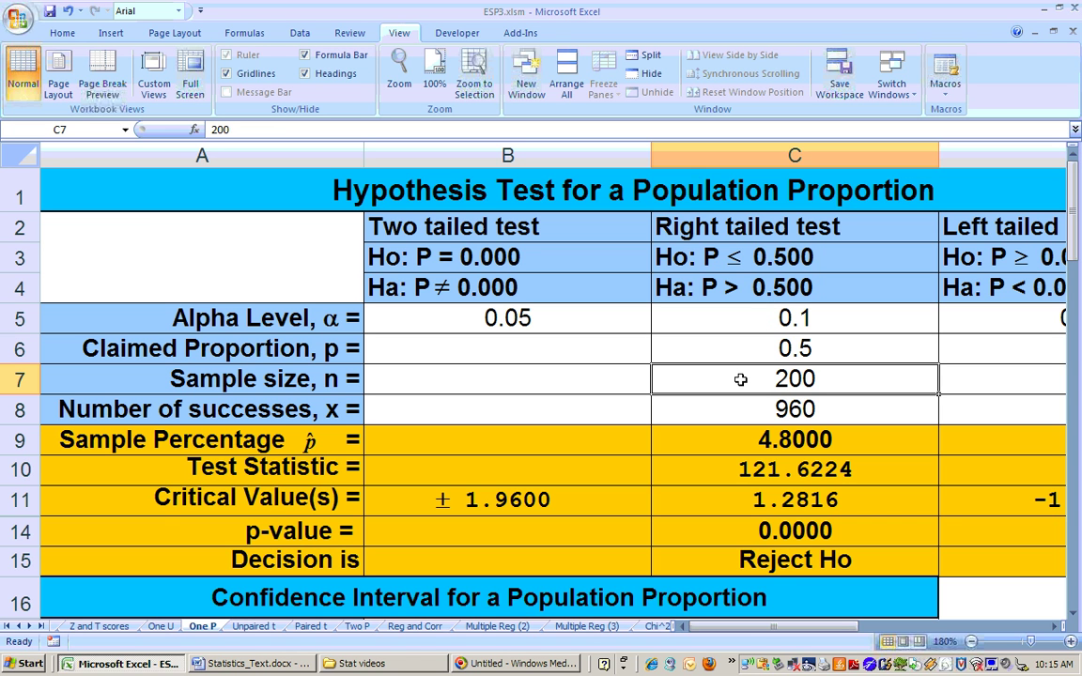
{"action": "left_click", "coordinate": [742, 409]}
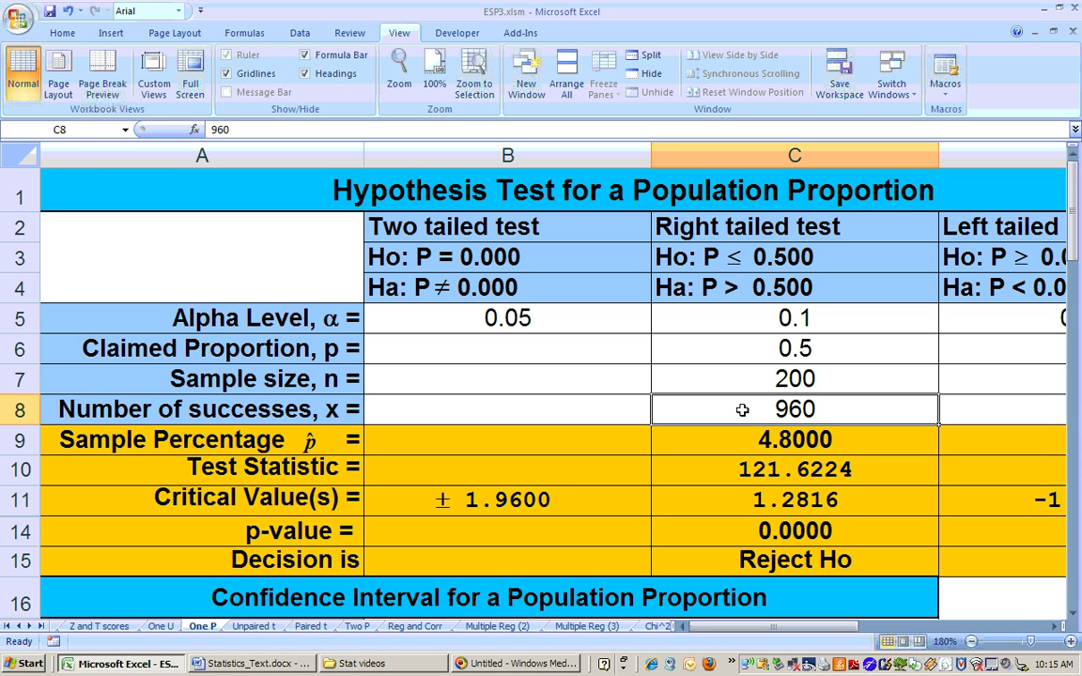
Enter =.53*200 in C8 for 106 successes, then check the C8 and C9 formulas.
{"action": "type", "text": "="}
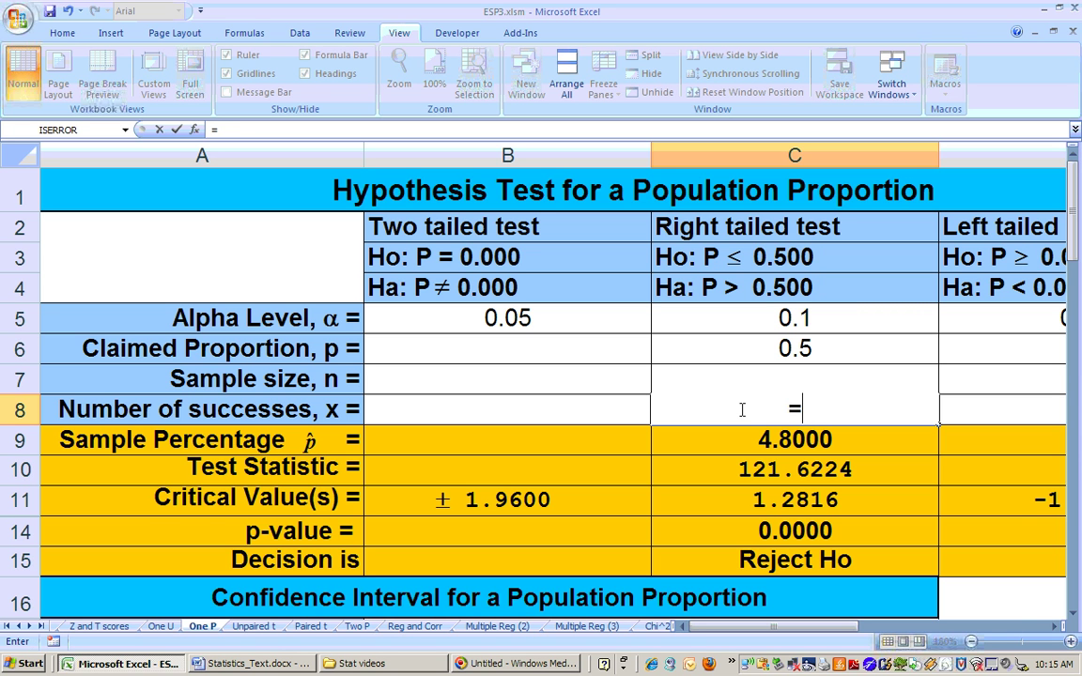
{"action": "type", "text": ".53"}
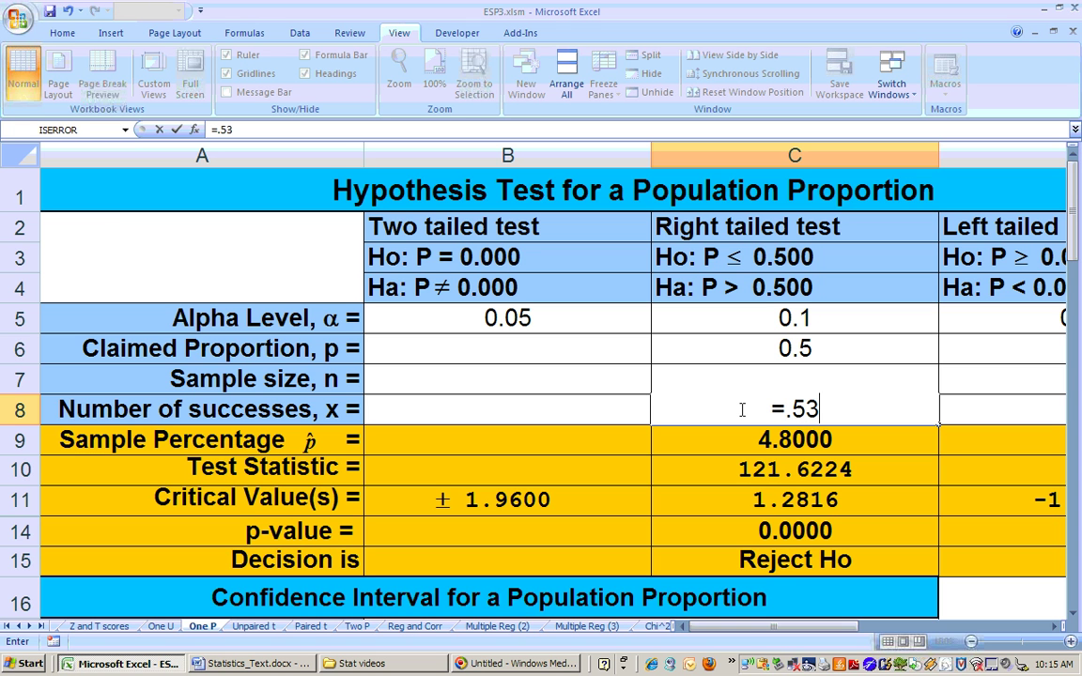
{"action": "type", "text": "*"}
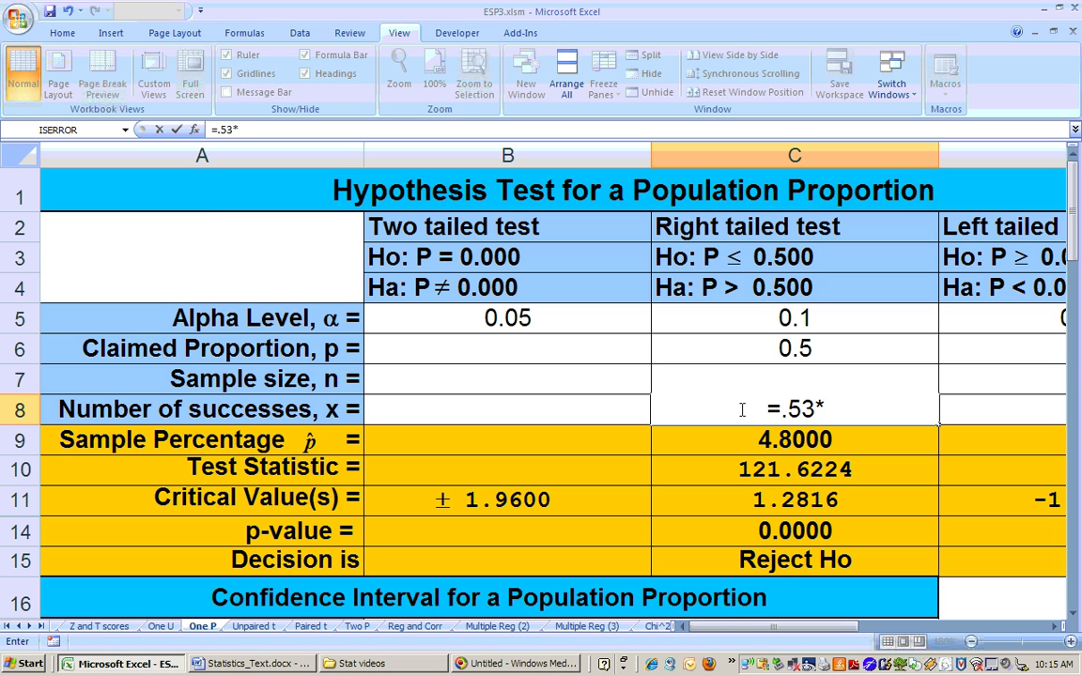
{"action": "type", "text": "200"}
{"action": "key", "text": "Return"}
{"action": "left_click", "coordinate": [742, 406]}
{"action": "left_click", "coordinate": [794, 438]}
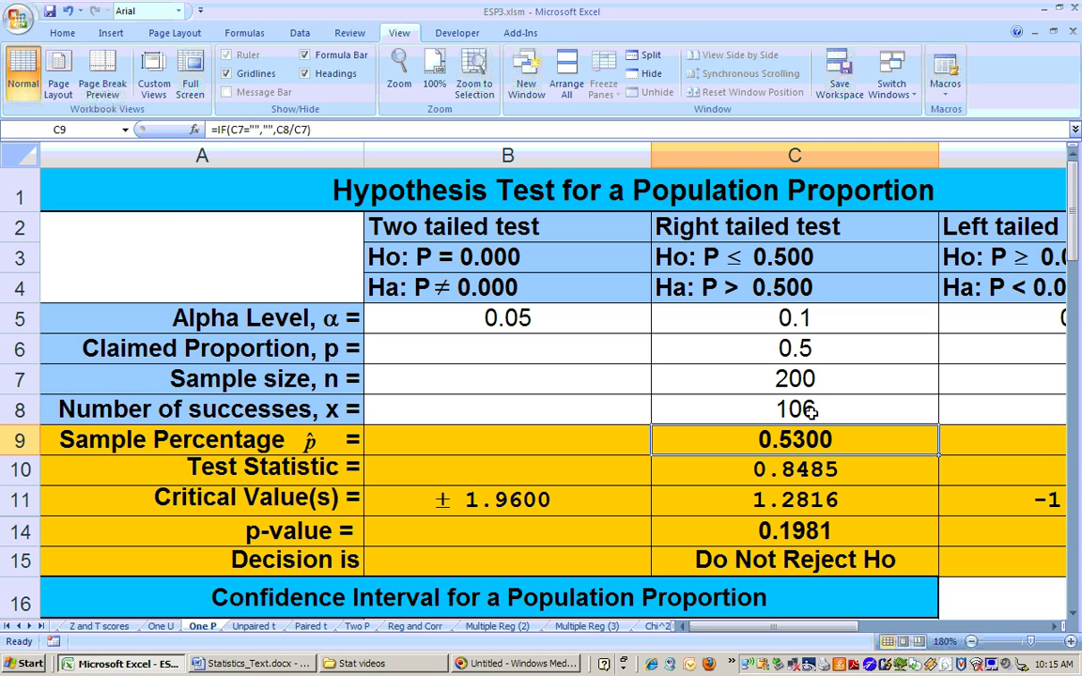
Review the formulas in C10, C11, C14, C5 and C9, then return to the Word document.
{"action": "left_click", "coordinate": [817, 469]}
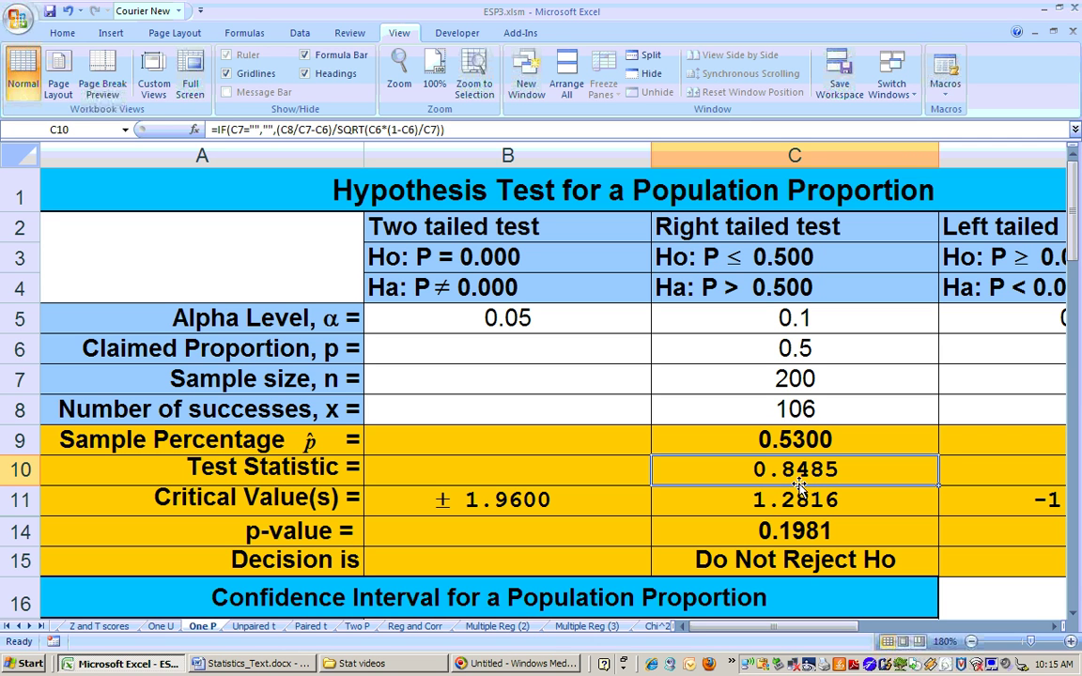
{"action": "left_click", "coordinate": [789, 502]}
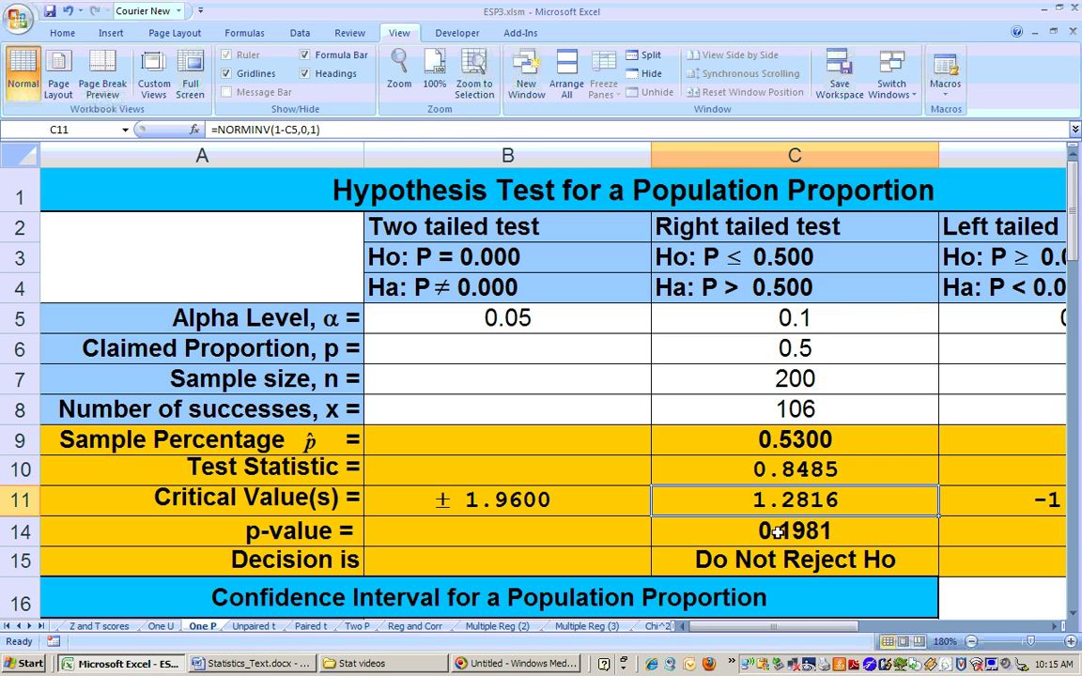
{"action": "left_click", "coordinate": [778, 531]}
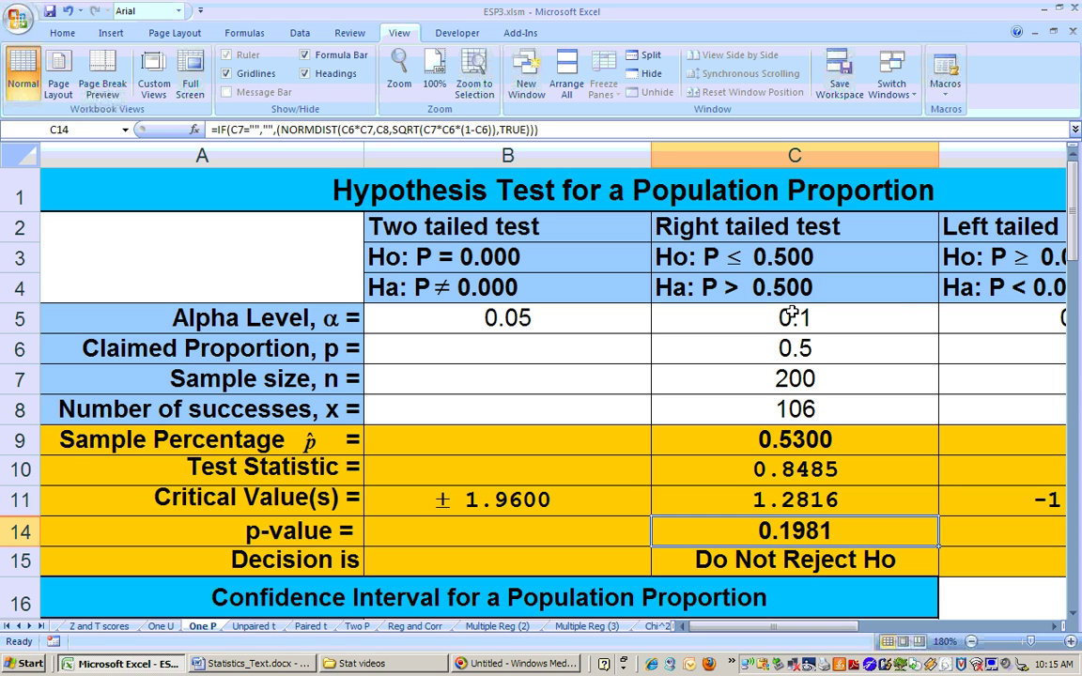
{"action": "left_click", "coordinate": [835, 320]}
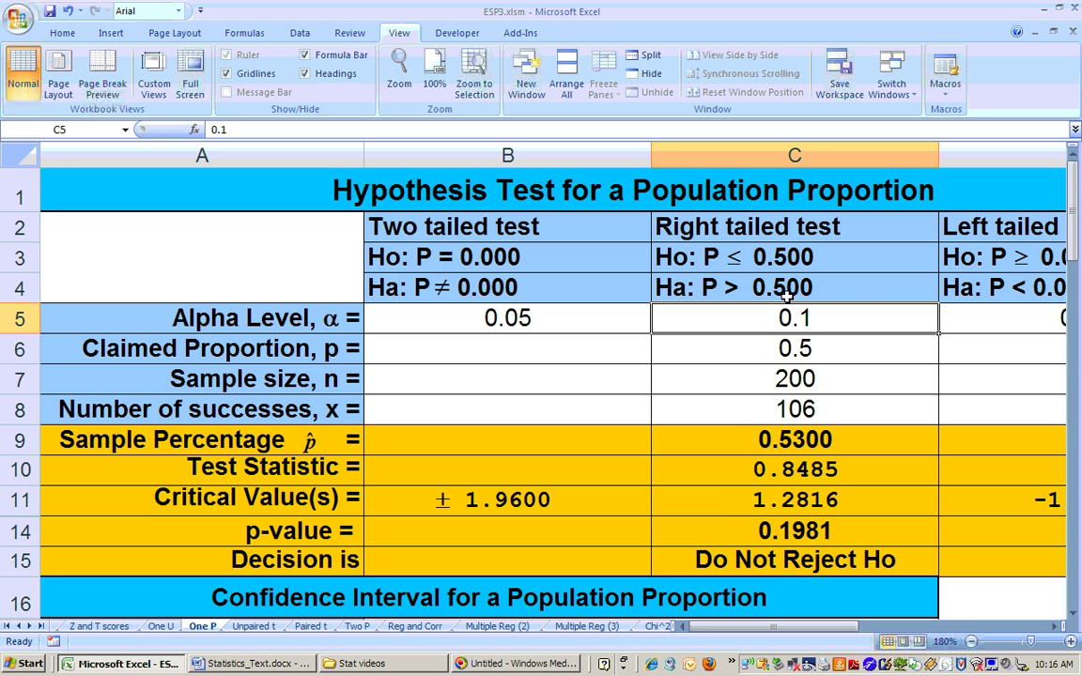
{"action": "left_click", "coordinate": [795, 440]}
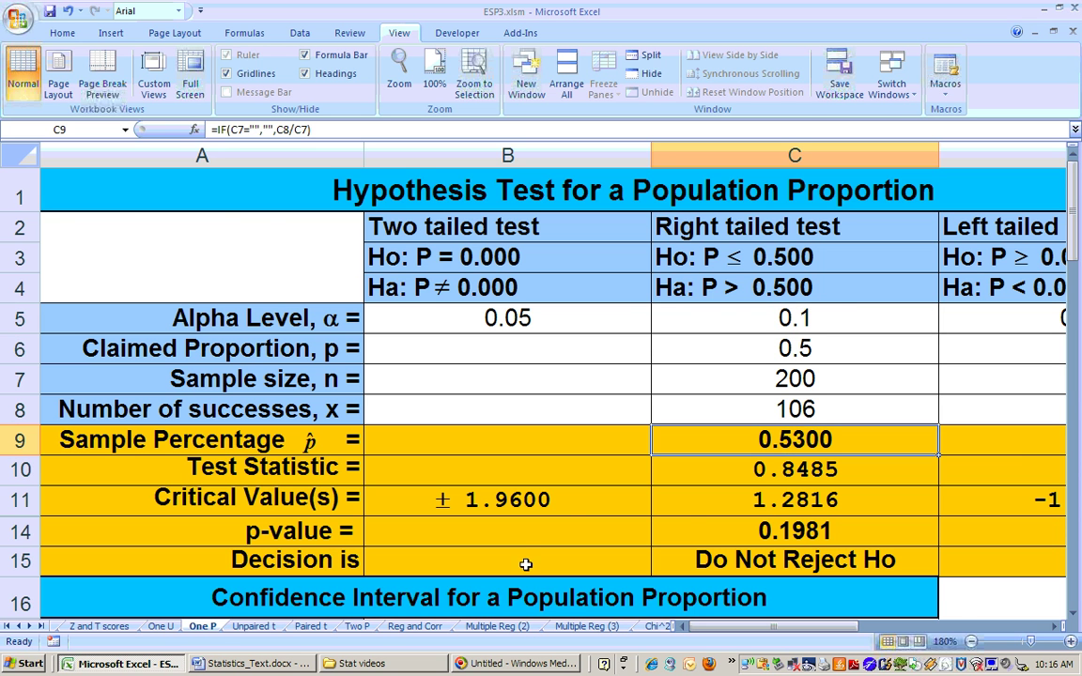
{"action": "left_click", "coordinate": [261, 664]}
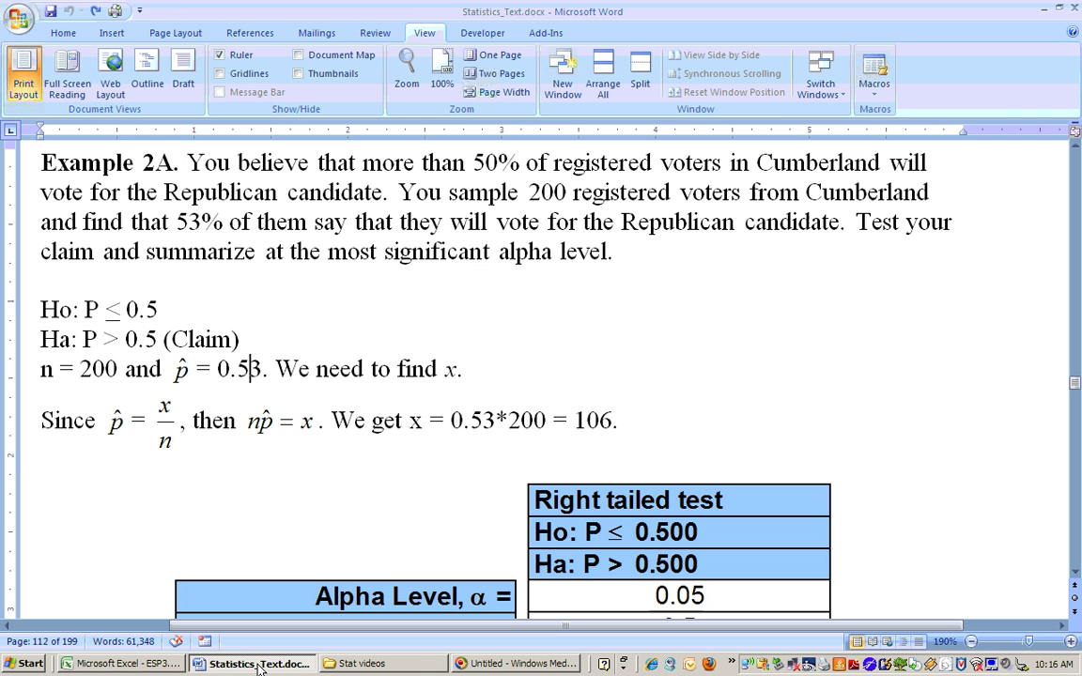
Scroll the Word document down to Example 2B, with 500 voters and x = 265.
{"action": "left_click", "coordinate": [1075, 571]}
{"action": "scroll", "coordinate": [1075, 575], "scroll_direction": "down", "scroll_amount": 5}
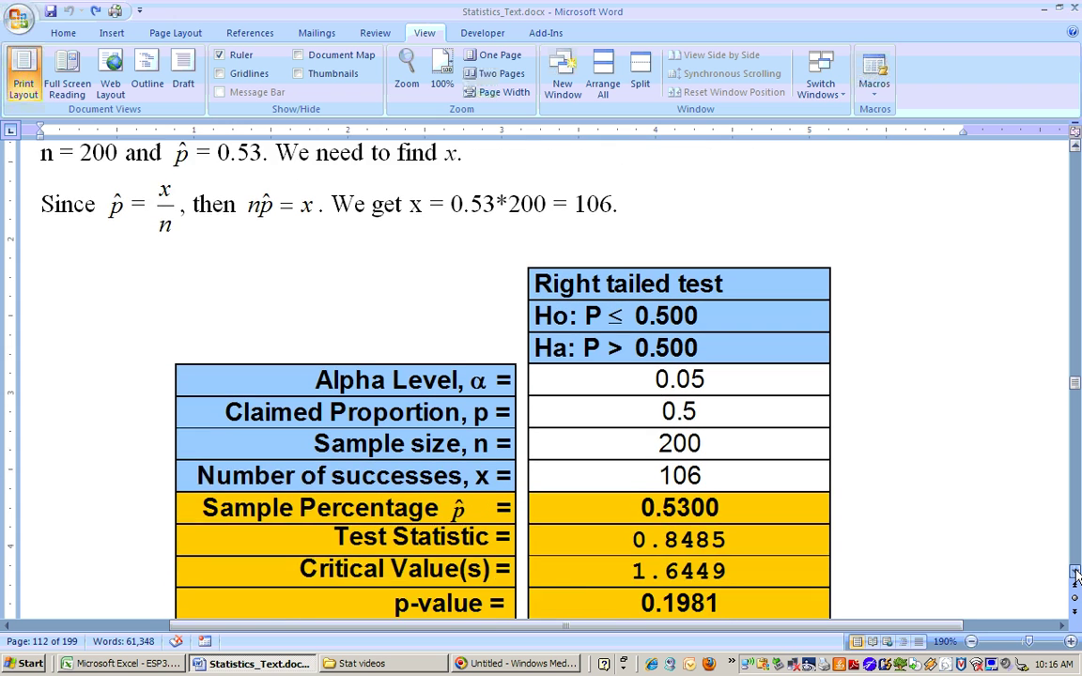
{"action": "scroll", "coordinate": [1075, 574], "scroll_direction": "down", "scroll_amount": 6}
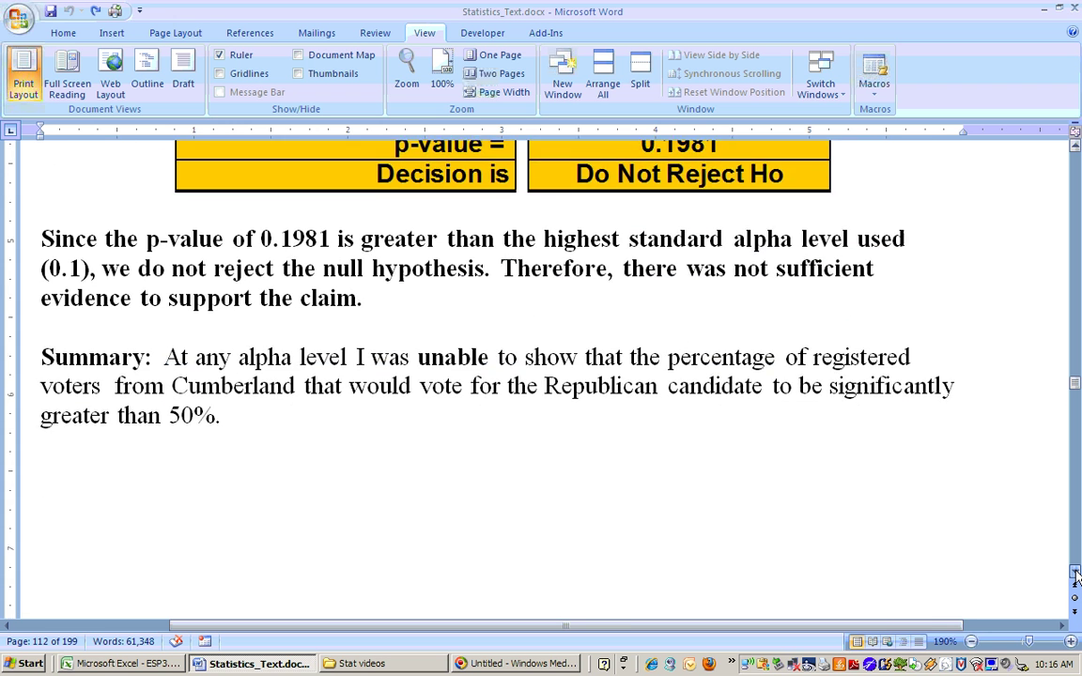
{"action": "scroll", "coordinate": [1075, 575], "scroll_direction": "down", "scroll_amount": 5}
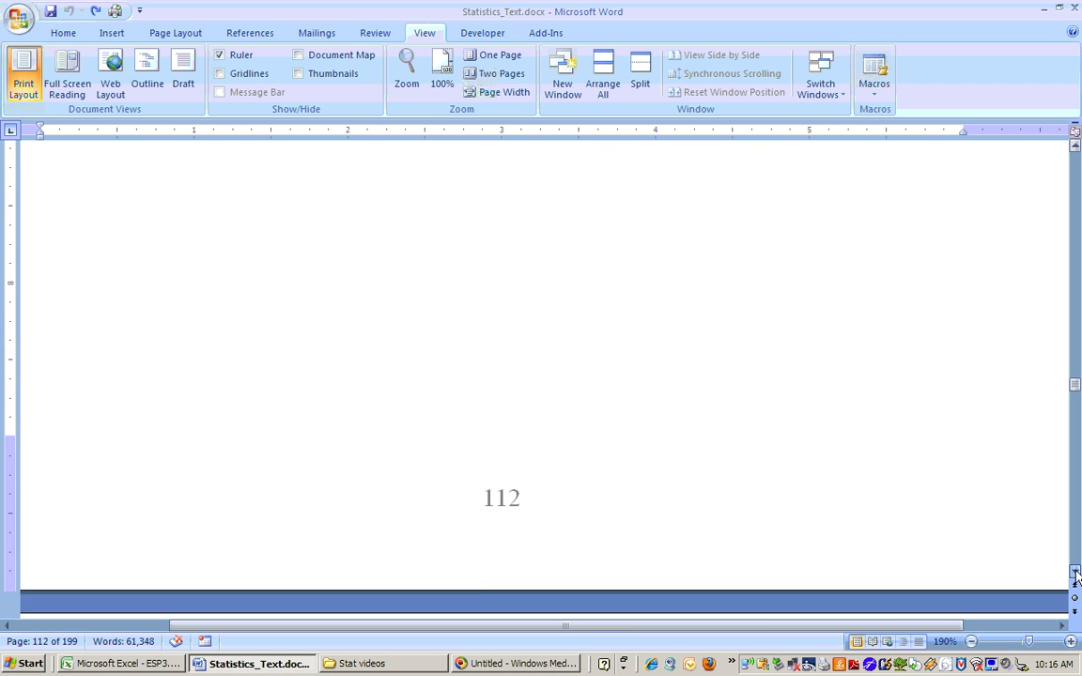
{"action": "scroll", "coordinate": [1075, 575], "scroll_direction": "down", "scroll_amount": 4}
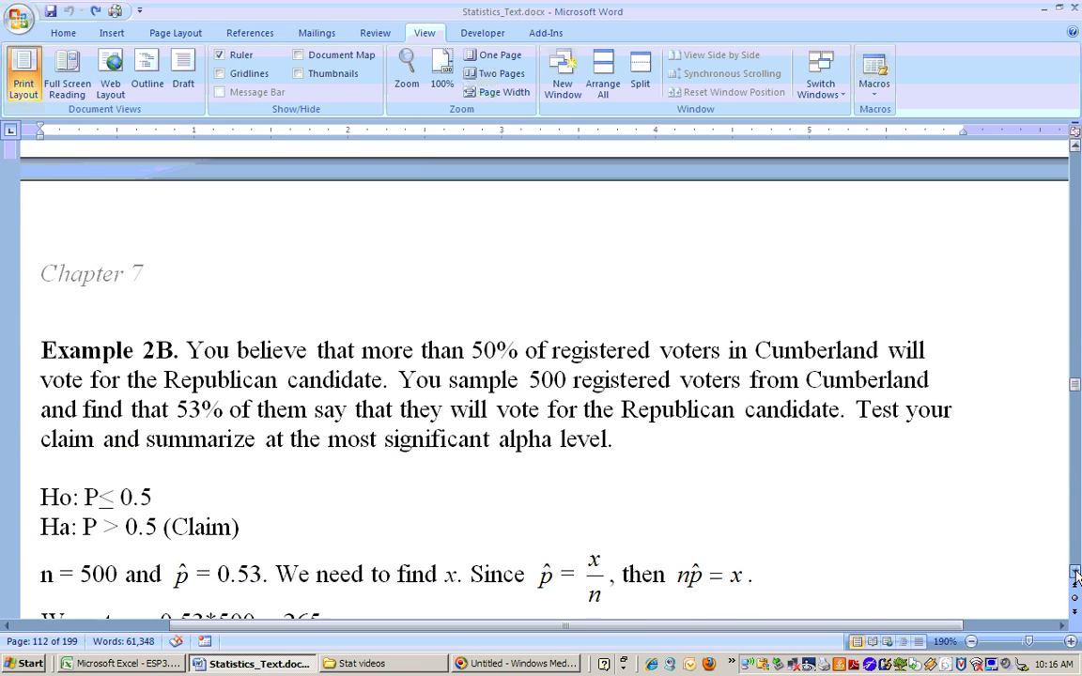
{"action": "scroll", "coordinate": [1075, 575], "scroll_direction": "down", "scroll_amount": 1}
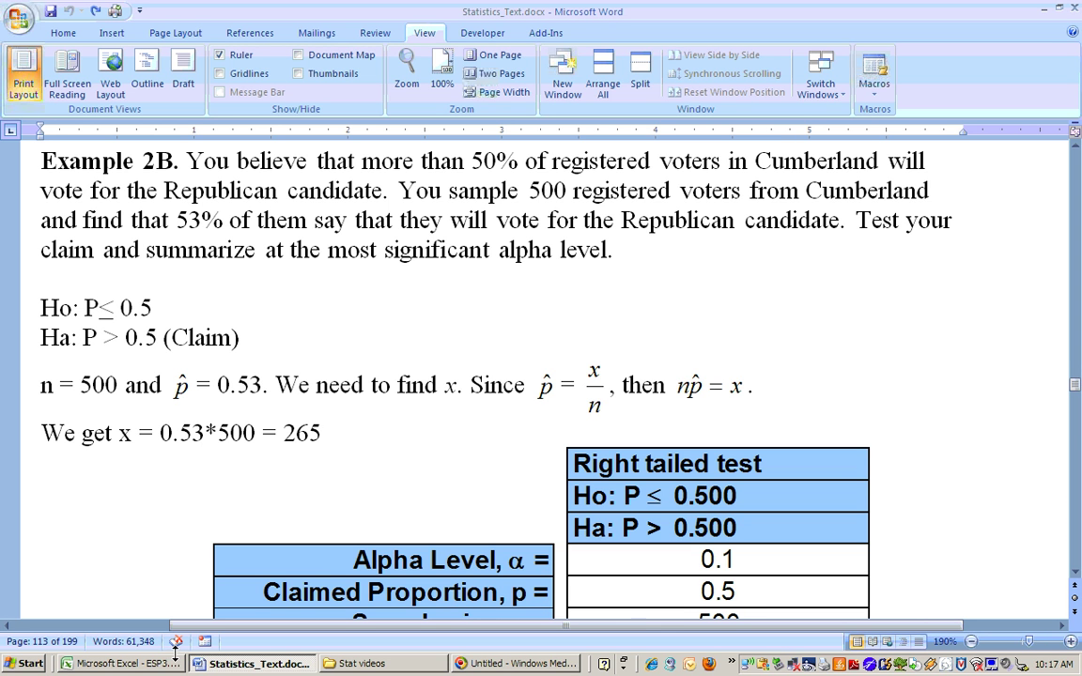
Set sample size C7 to 500 and successes C8 to =.53*500, yielding Reject Ho.
{"action": "left_click", "coordinate": [119, 663]}
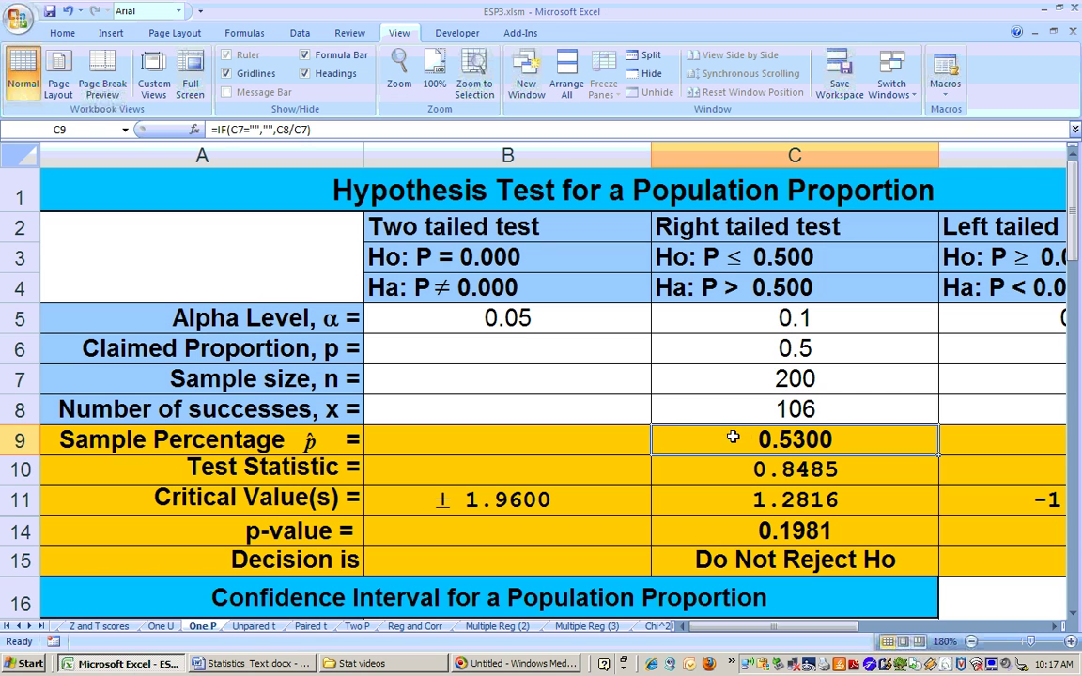
{"action": "left_click", "coordinate": [746, 377]}
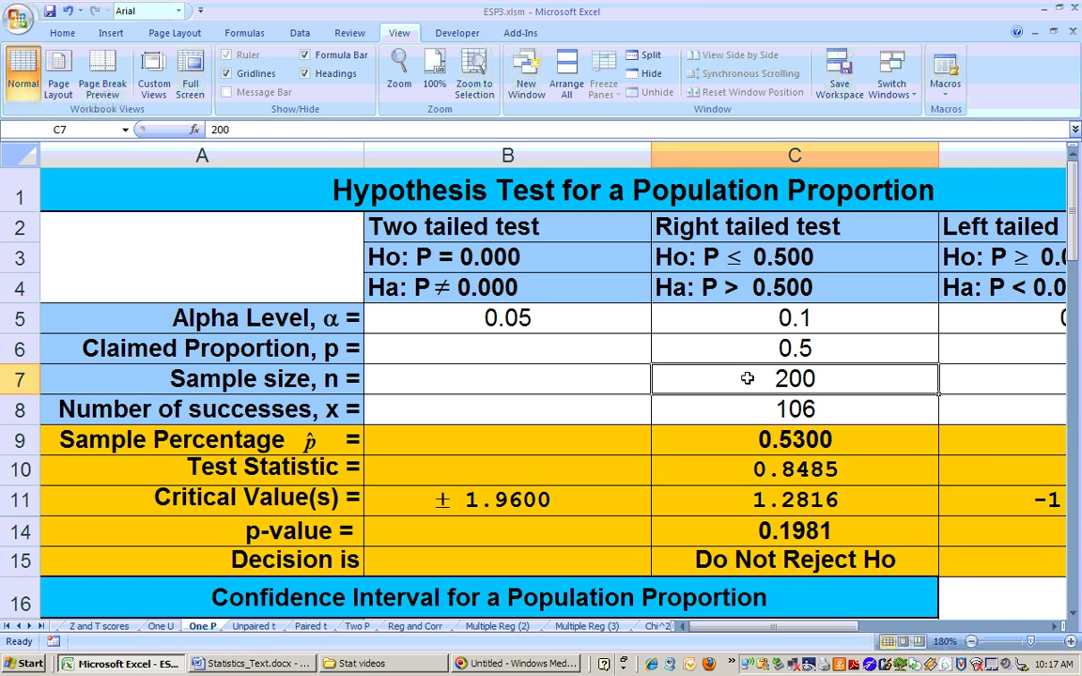
{"action": "type", "text": "500"}
{"action": "key", "text": "Return"}
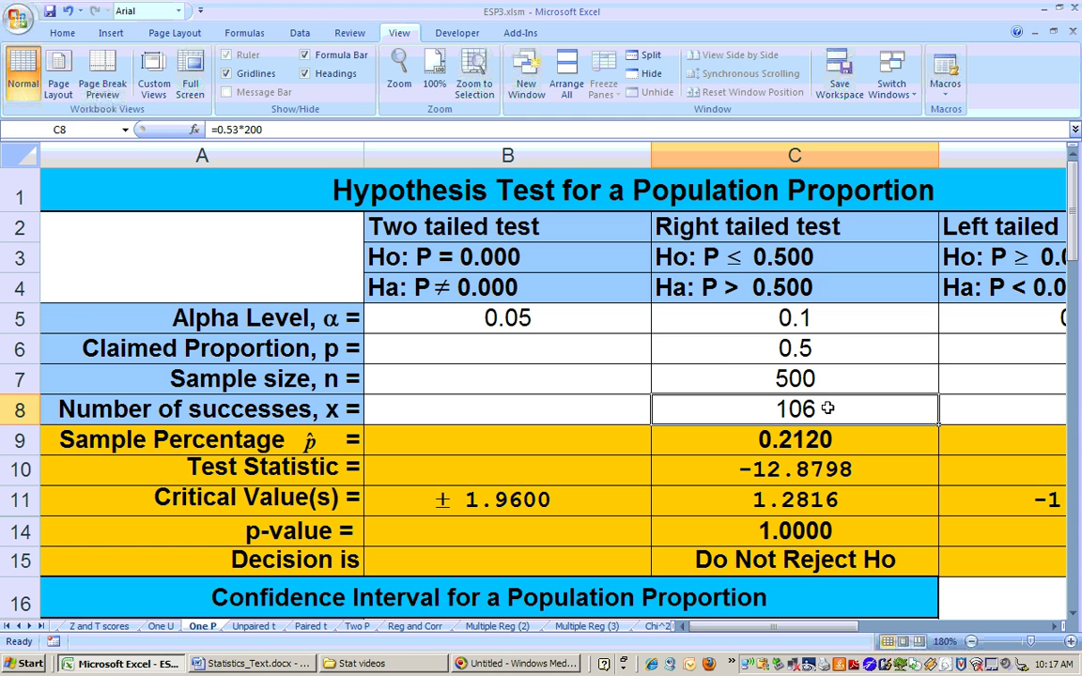
{"action": "type", "text": "=."}
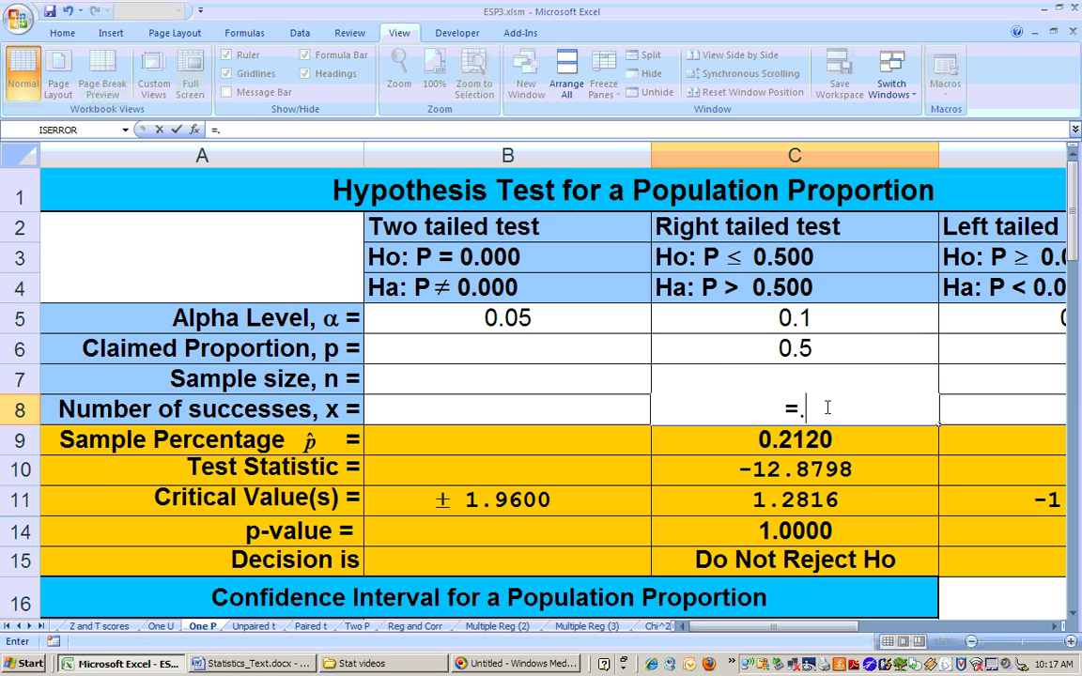
{"action": "type", "text": "53"}
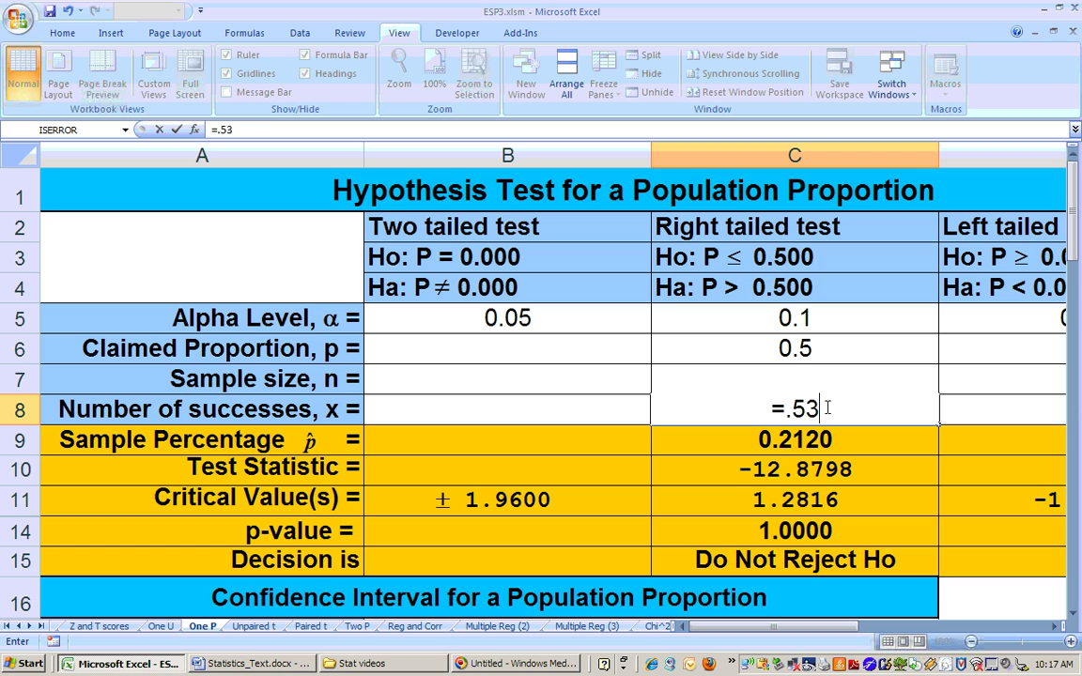
{"action": "type", "text": "*"}
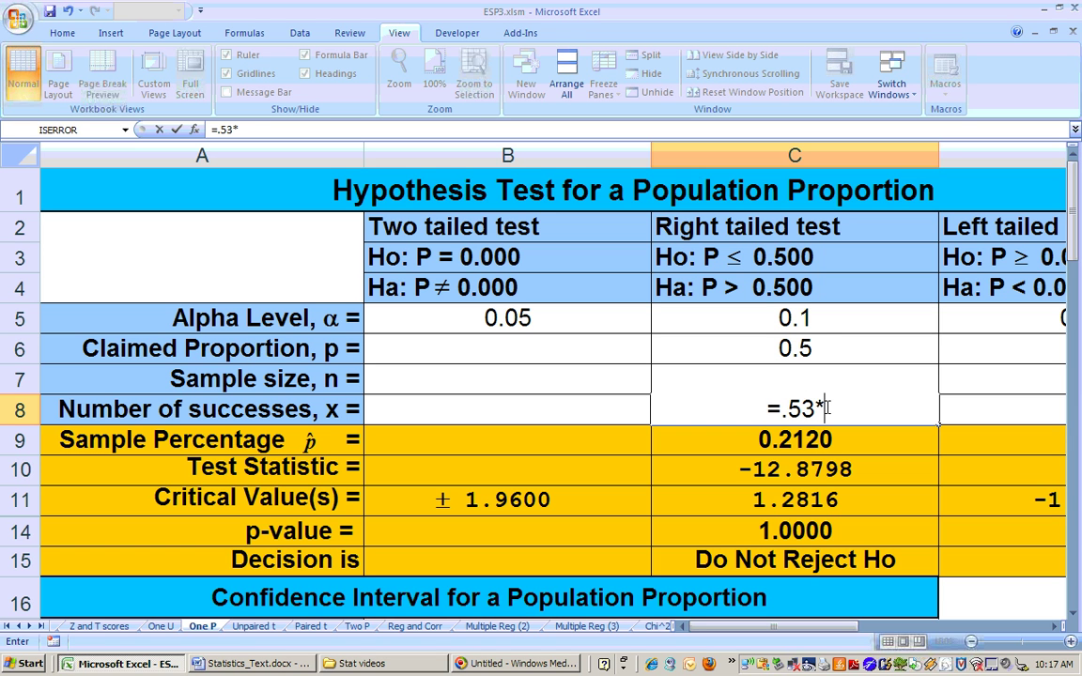
{"action": "type", "text": "500"}
{"action": "key", "text": "Return"}
{"action": "left_click", "coordinate": [827, 408]}
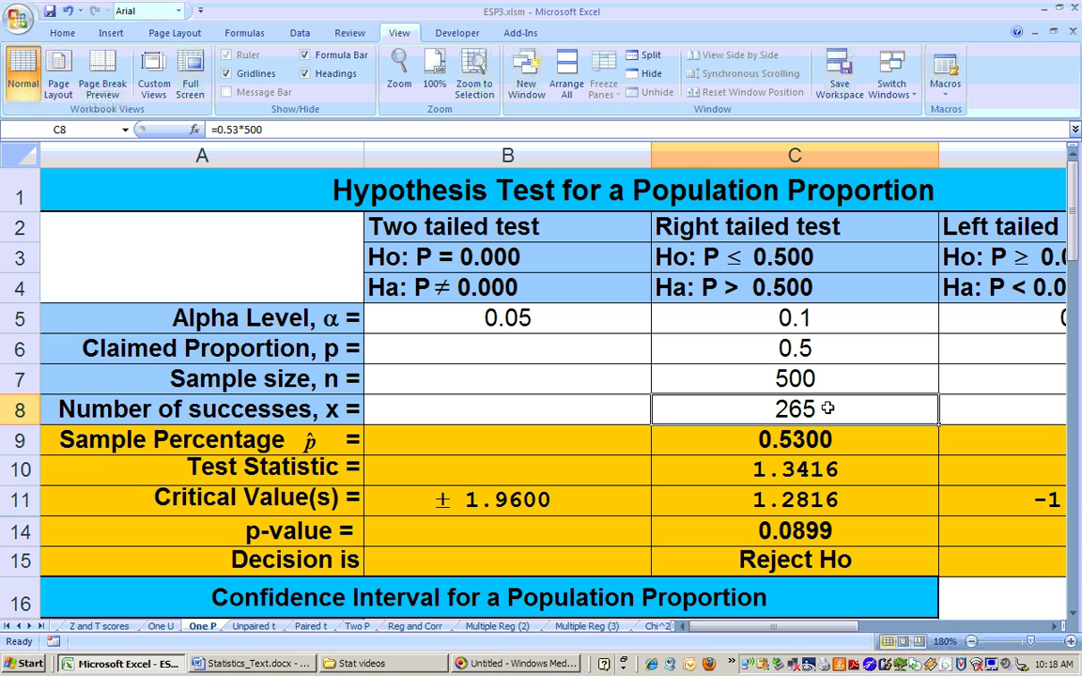
{"action": "left_click", "coordinate": [821, 558]}
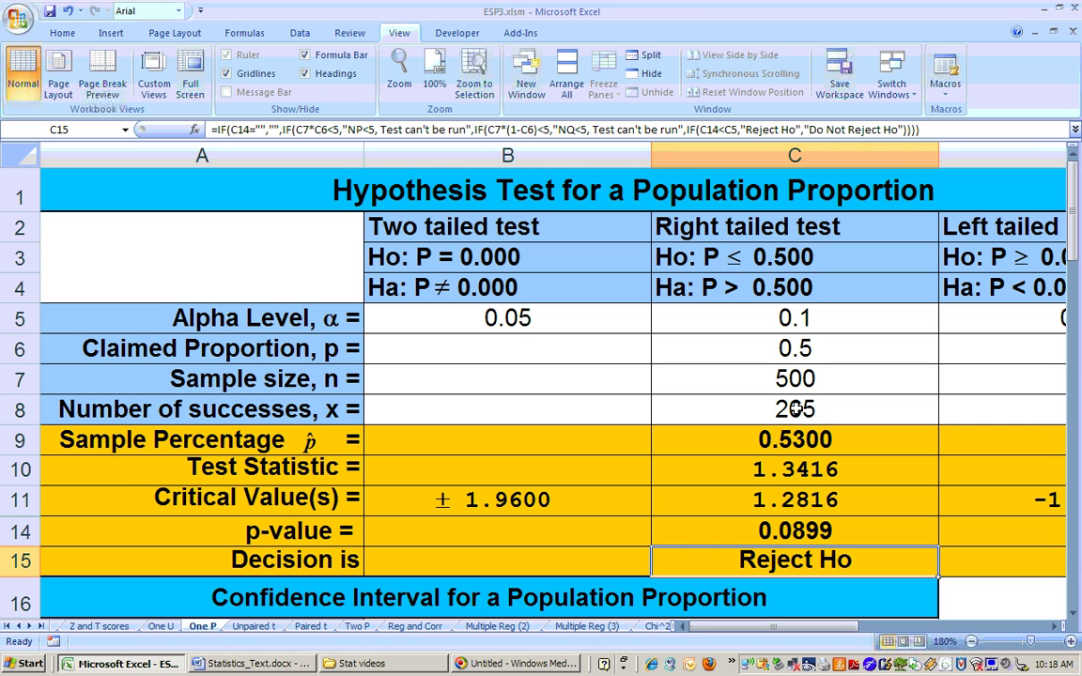
{"action": "left_click", "coordinate": [814, 443]}
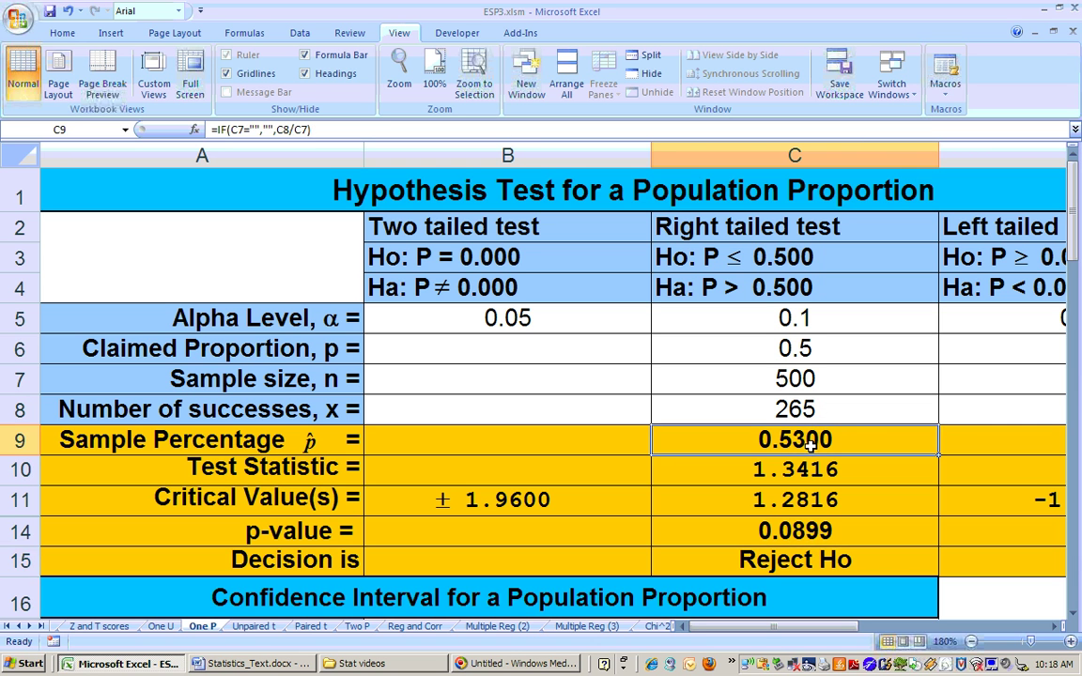
{"action": "left_click", "coordinate": [807, 563]}
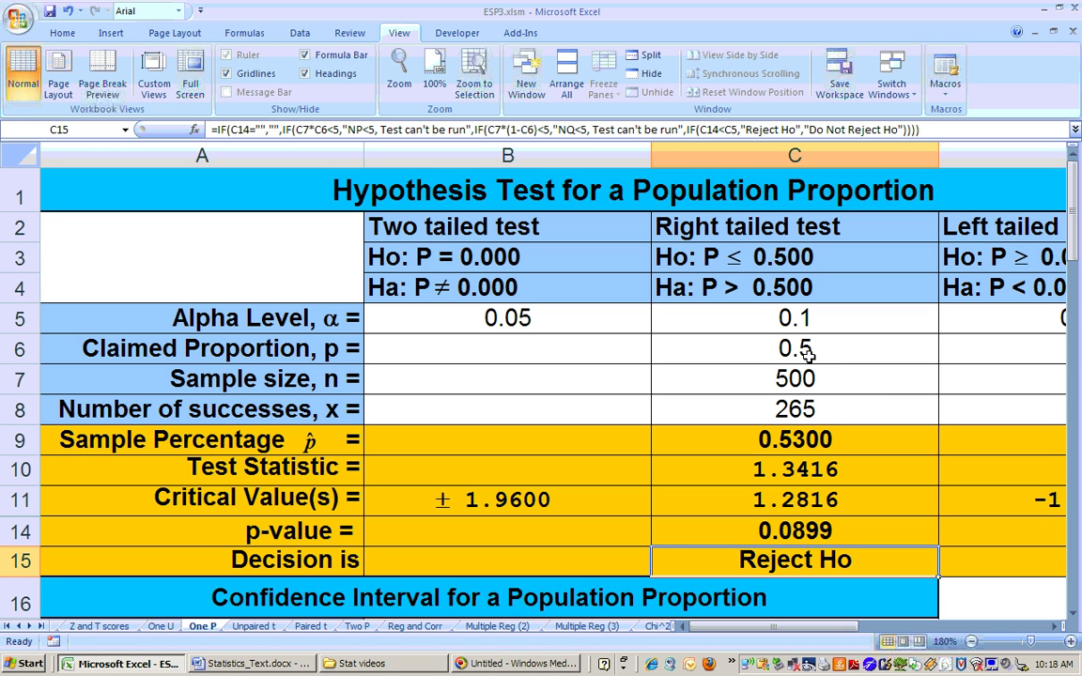
{"action": "left_click", "coordinate": [806, 531]}
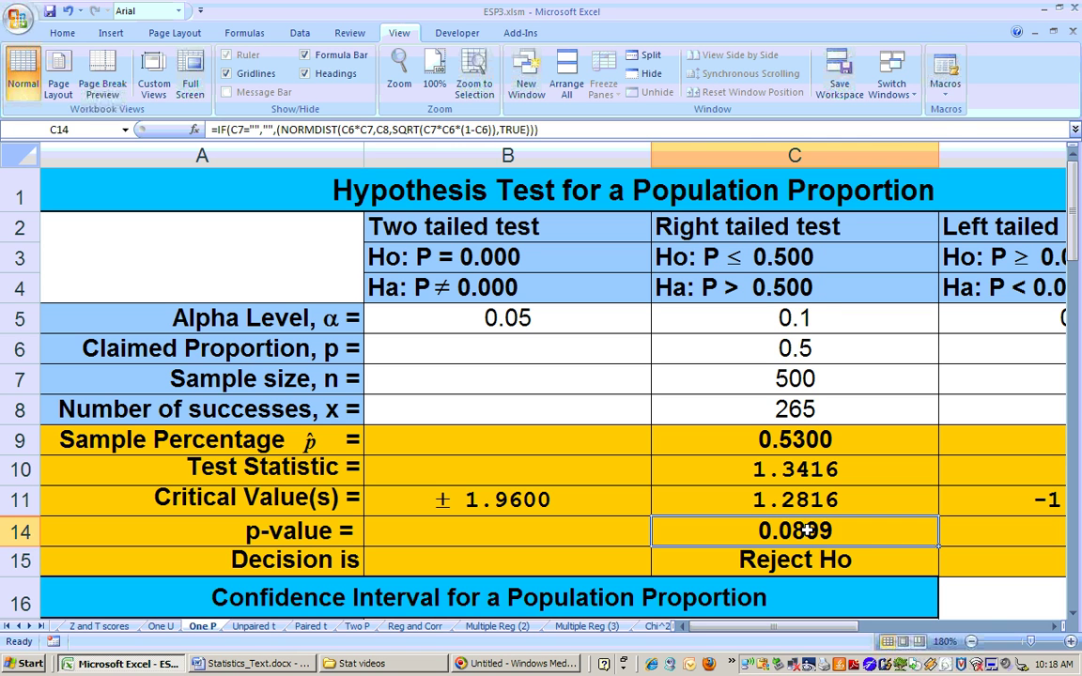
{"action": "left_click", "coordinate": [805, 317]}
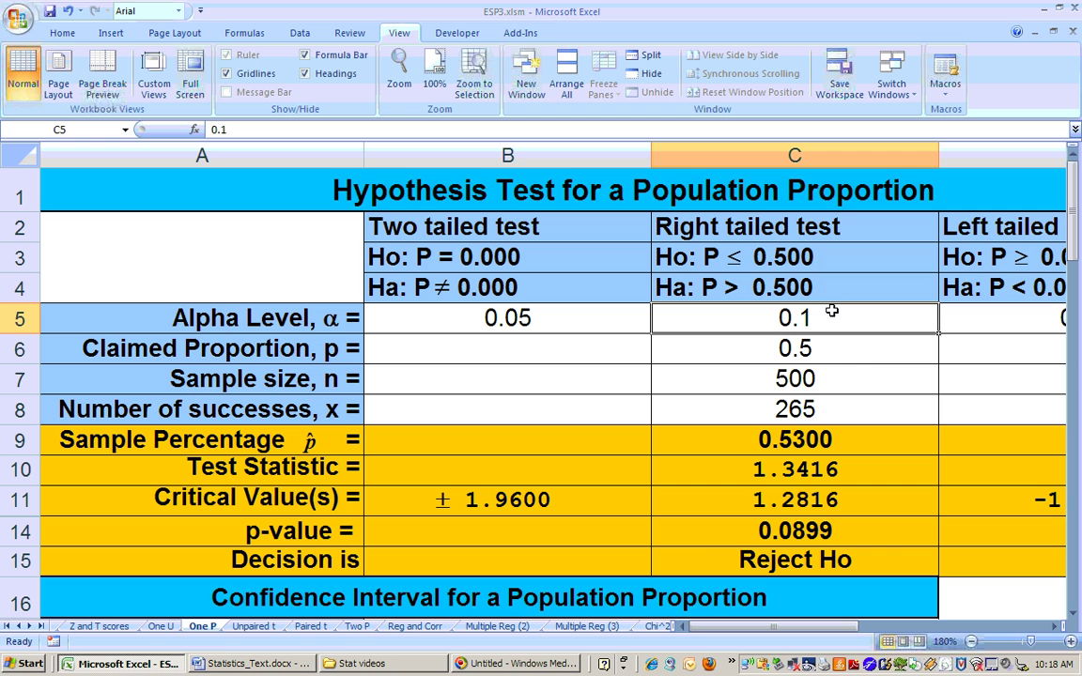
Try a right-tailed alpha of 0.05 in C5, then restore it to 0.1.
{"action": "key", "text": "BackSpace"}
{"action": "type", "text": "0.05"}
{"action": "key", "text": "Return"}
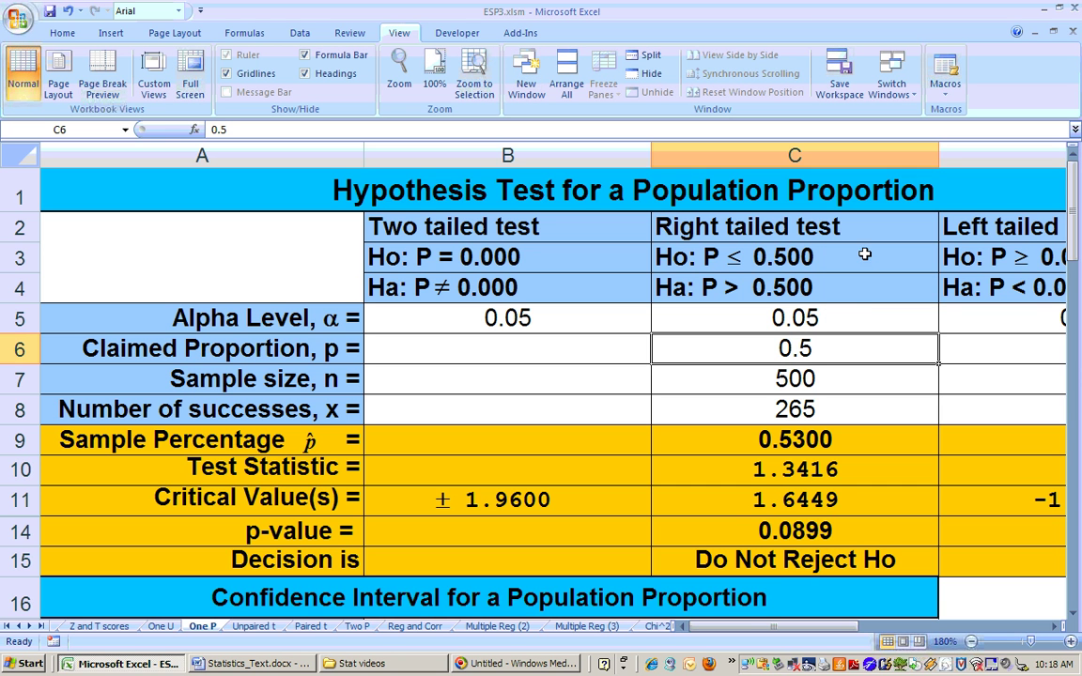
{"action": "left_click", "coordinate": [849, 317]}
{"action": "type", "text": ".1"}
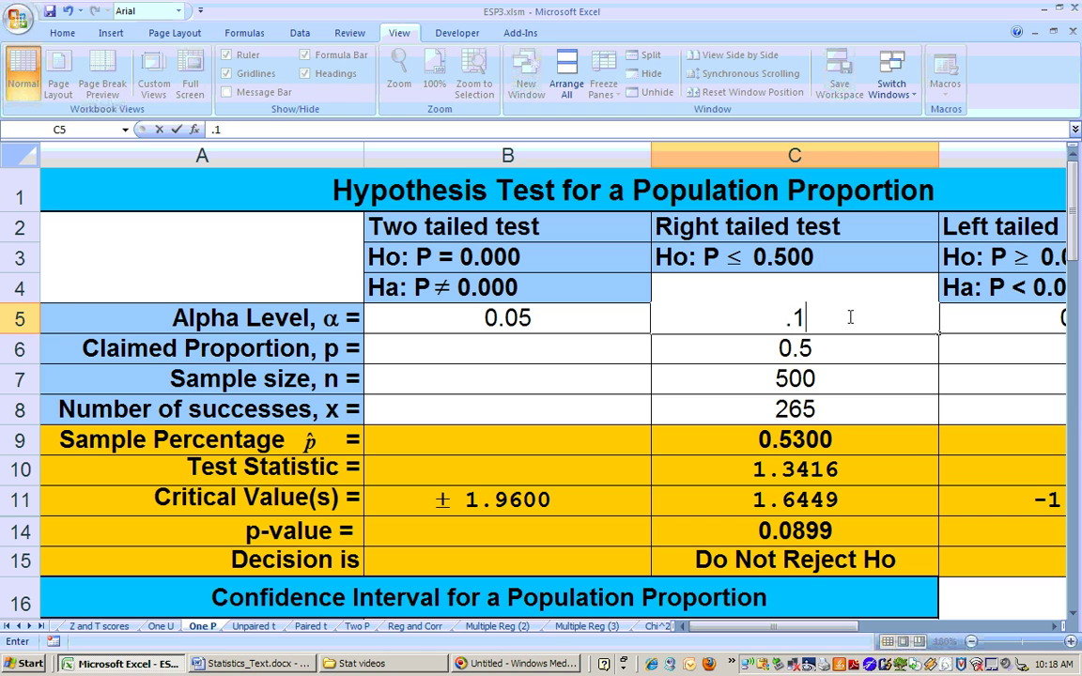
{"action": "key", "text": "Return"}
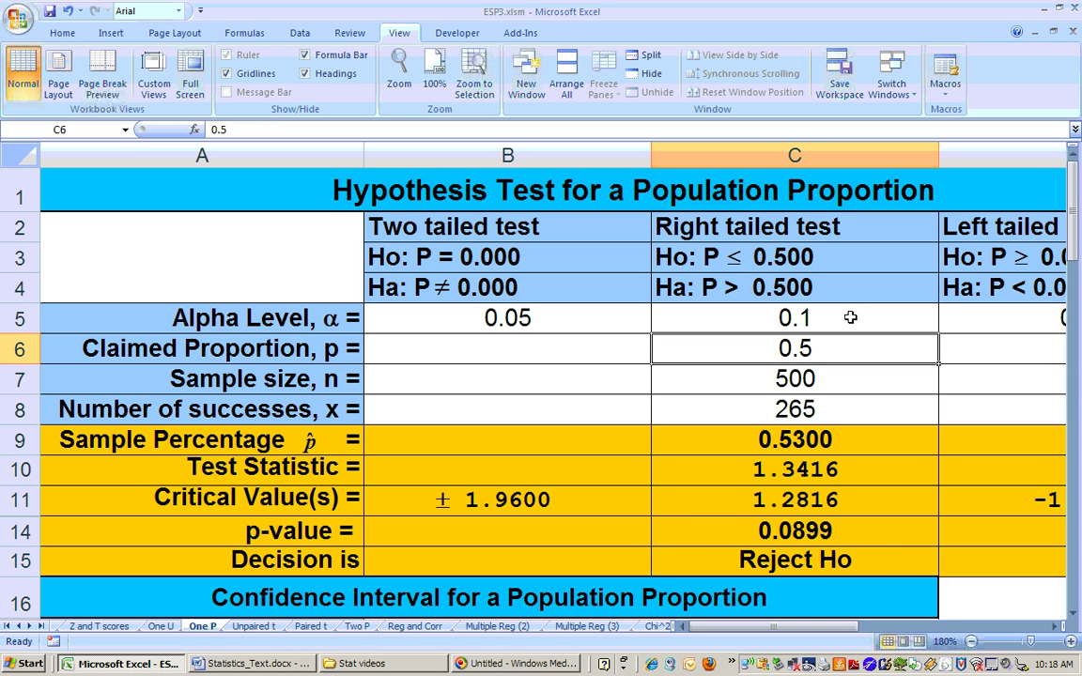
Set the right-tailed alpha to .05 and confirm the decision reads Do Not Reject Ho.
{"action": "left_click", "coordinate": [845, 320]}
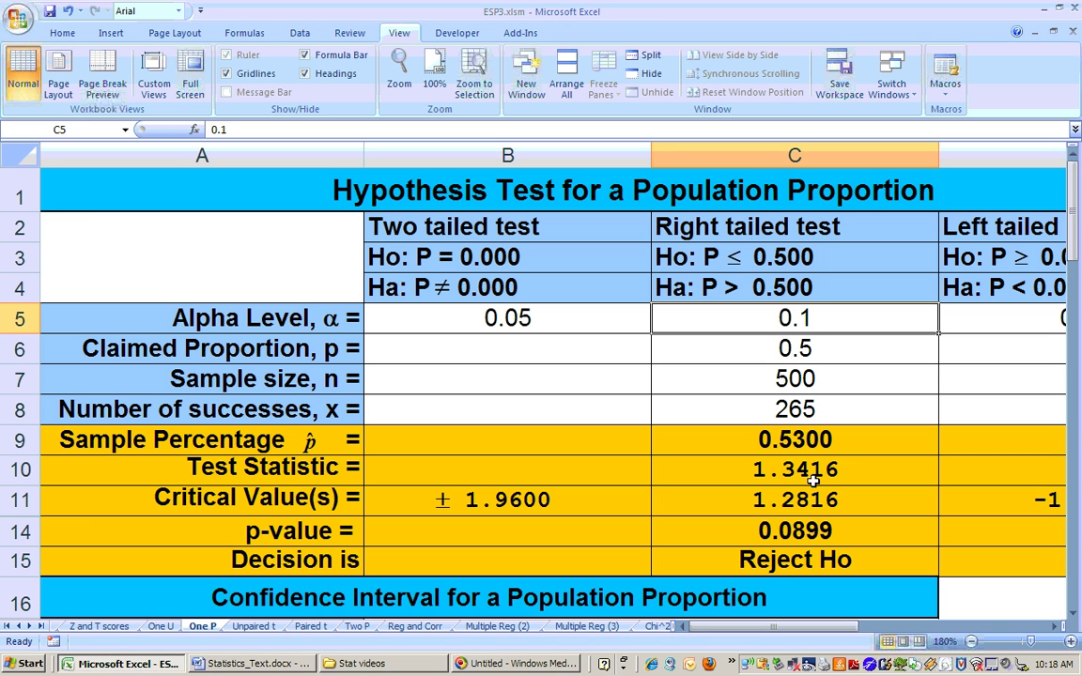
{"action": "left_click", "coordinate": [814, 378]}
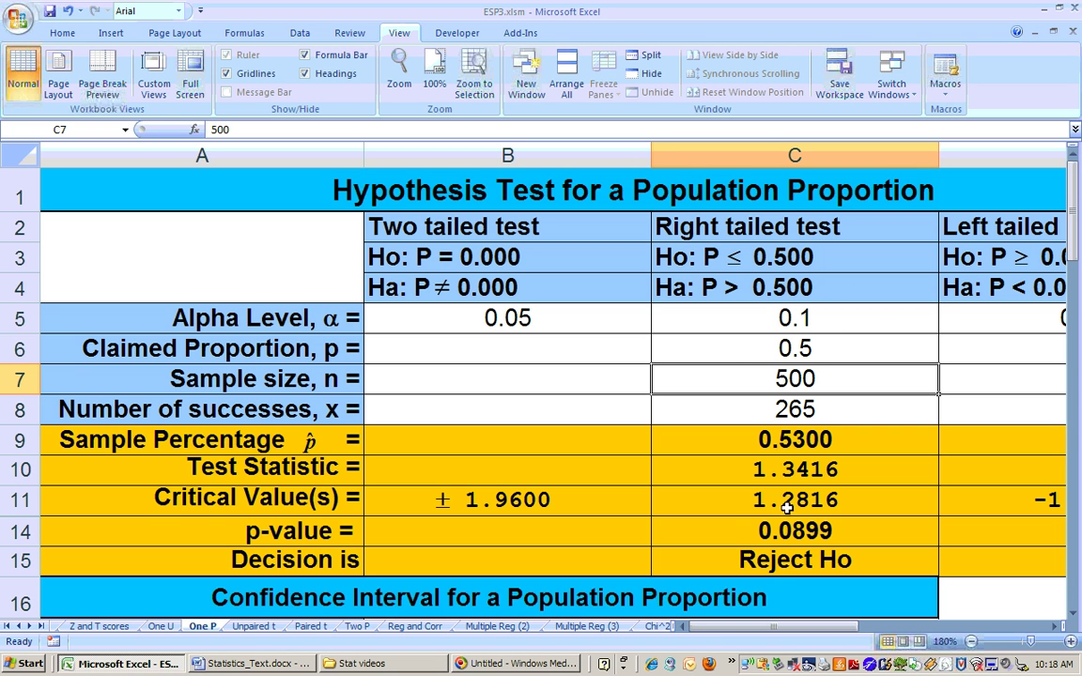
{"action": "left_click", "coordinate": [820, 319]}
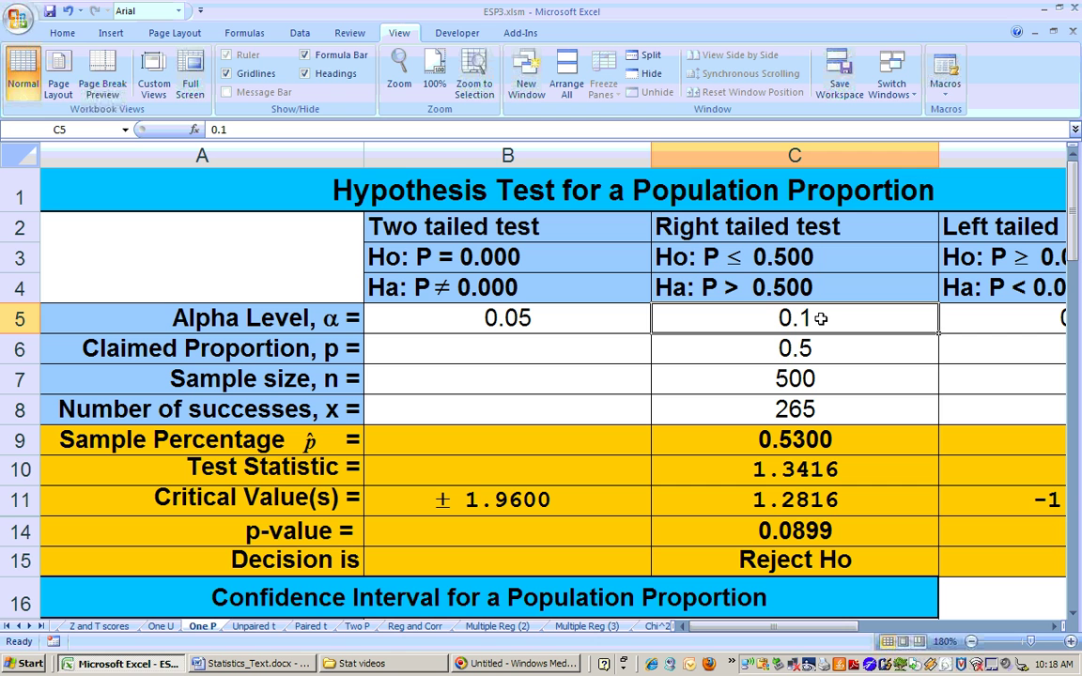
{"action": "type", "text": ".05"}
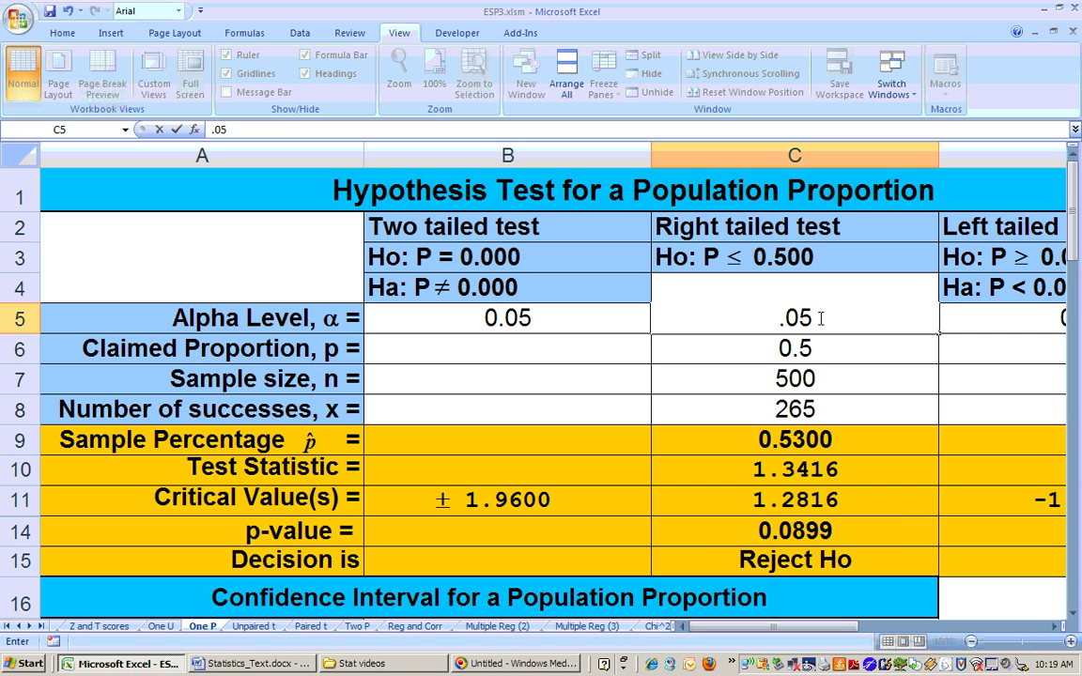
{"action": "key", "text": "Return"}
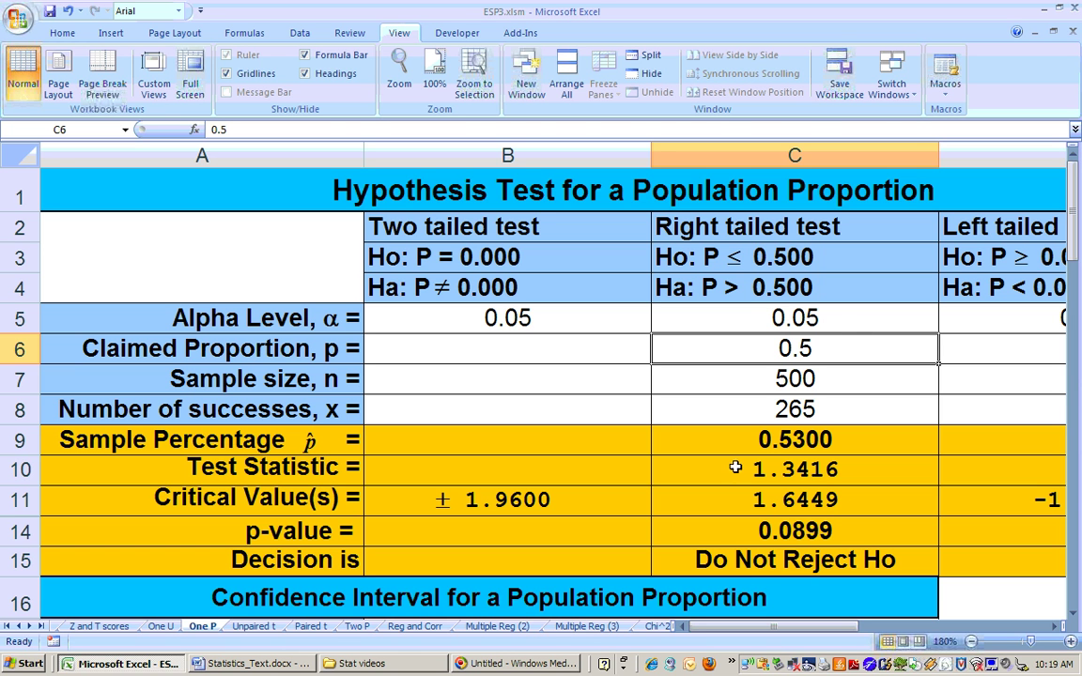
{"action": "left_click", "coordinate": [757, 560]}
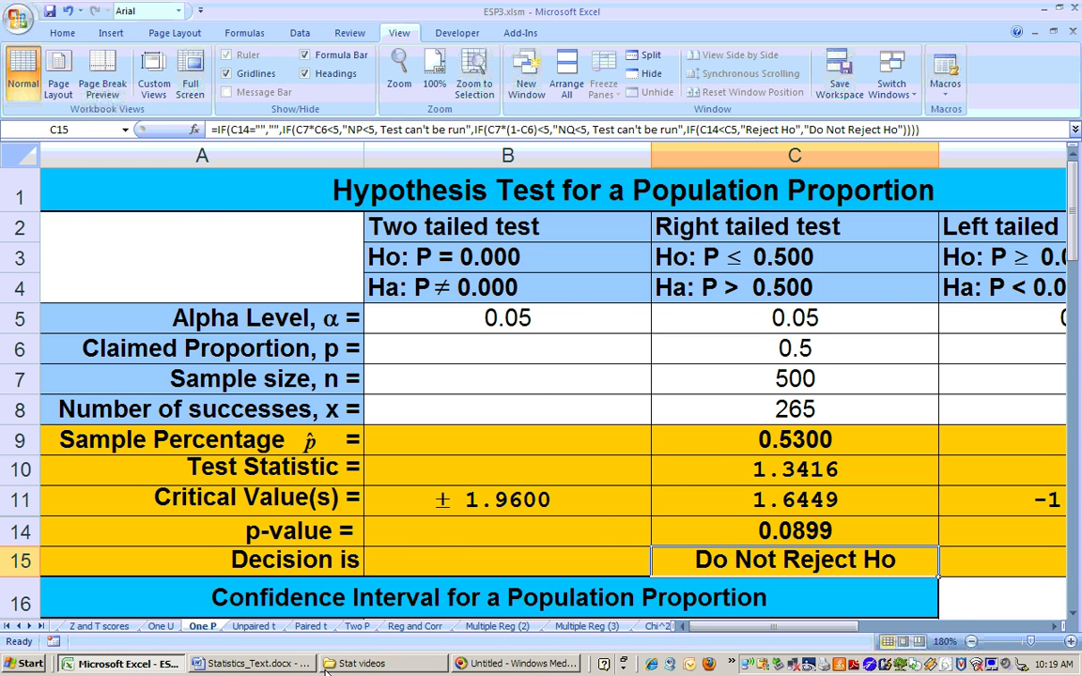
{"action": "left_click", "coordinate": [282, 663]}
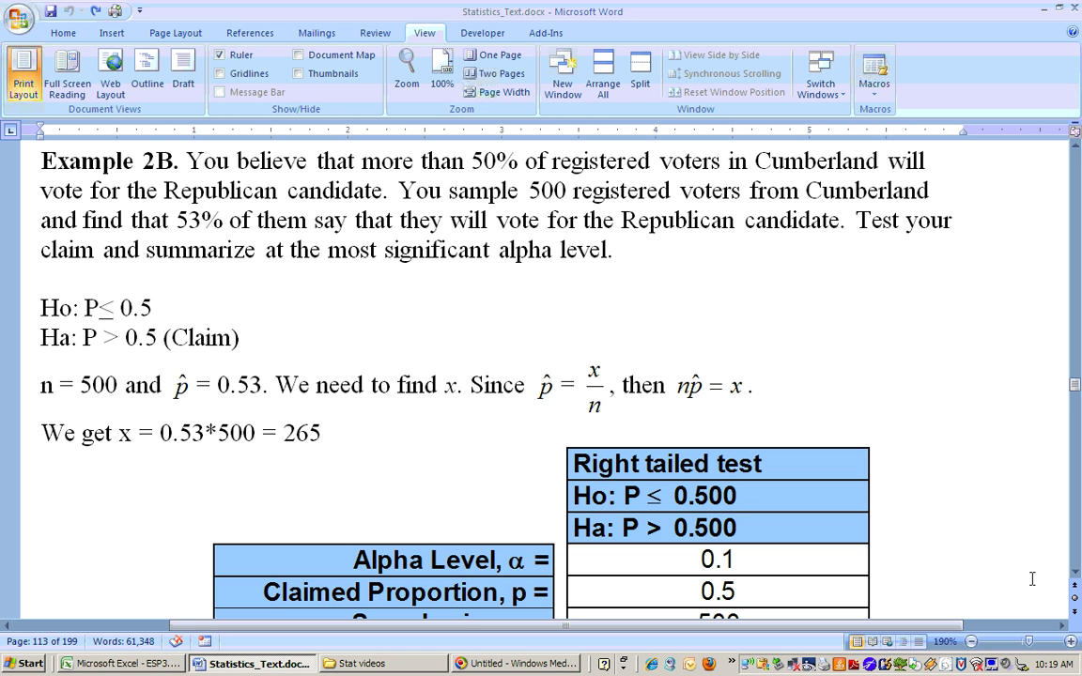
Scroll down to Example 2C, the two-tailed test with n = 500 and x = 265.
{"action": "left_click", "coordinate": [1075, 570]}
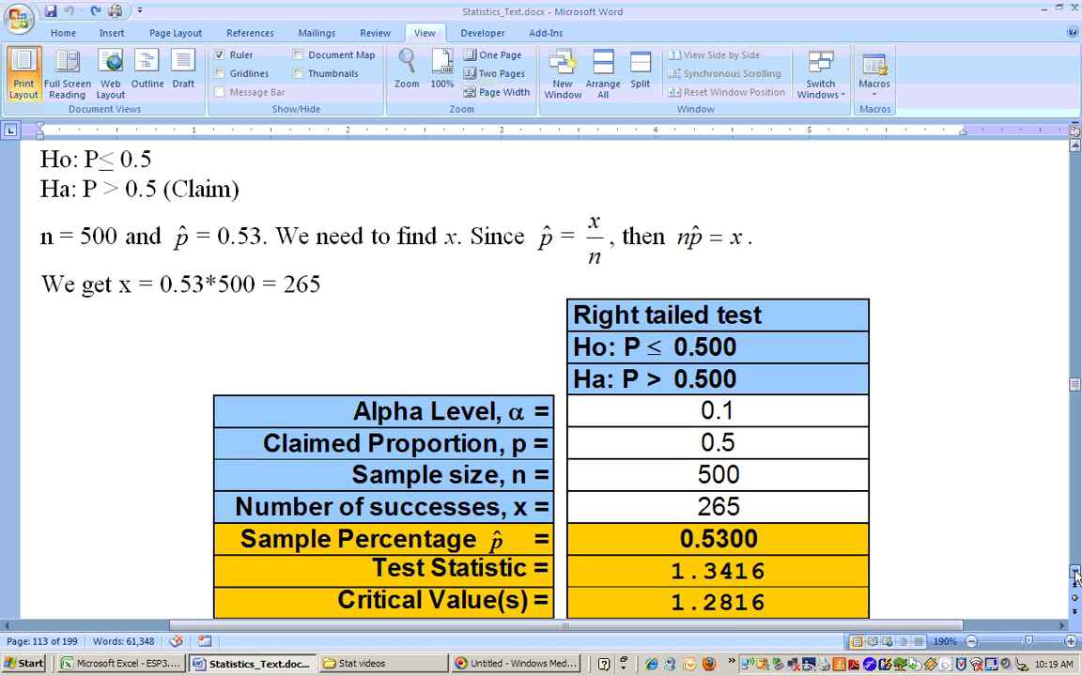
{"action": "scroll", "coordinate": [1075, 575], "scroll_direction": "down", "scroll_amount": 10}
{"action": "scroll", "coordinate": [1075, 575], "scroll_direction": "down", "scroll_amount": 8}
{"action": "scroll", "coordinate": [1075, 575], "scroll_direction": "down", "scroll_amount": 10}
{"action": "scroll", "coordinate": [1075, 575], "scroll_direction": "down", "scroll_amount": 6}
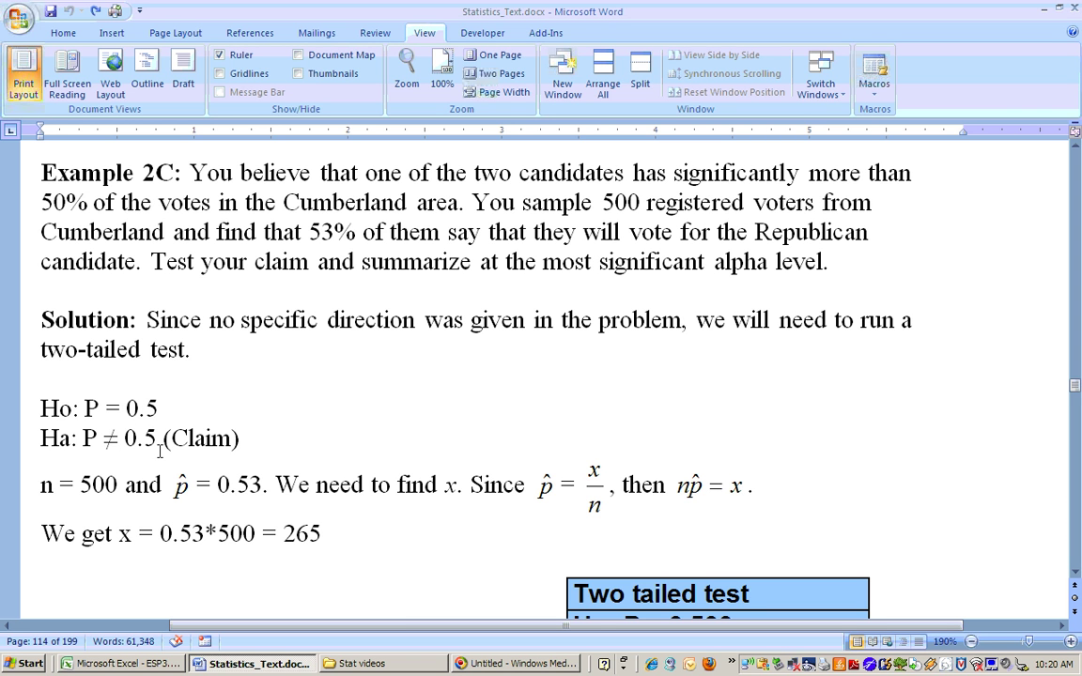
Copy C5:C8 and paste them as values into B5 to fill the two-tailed inputs.
{"action": "left_click", "coordinate": [130, 666]}
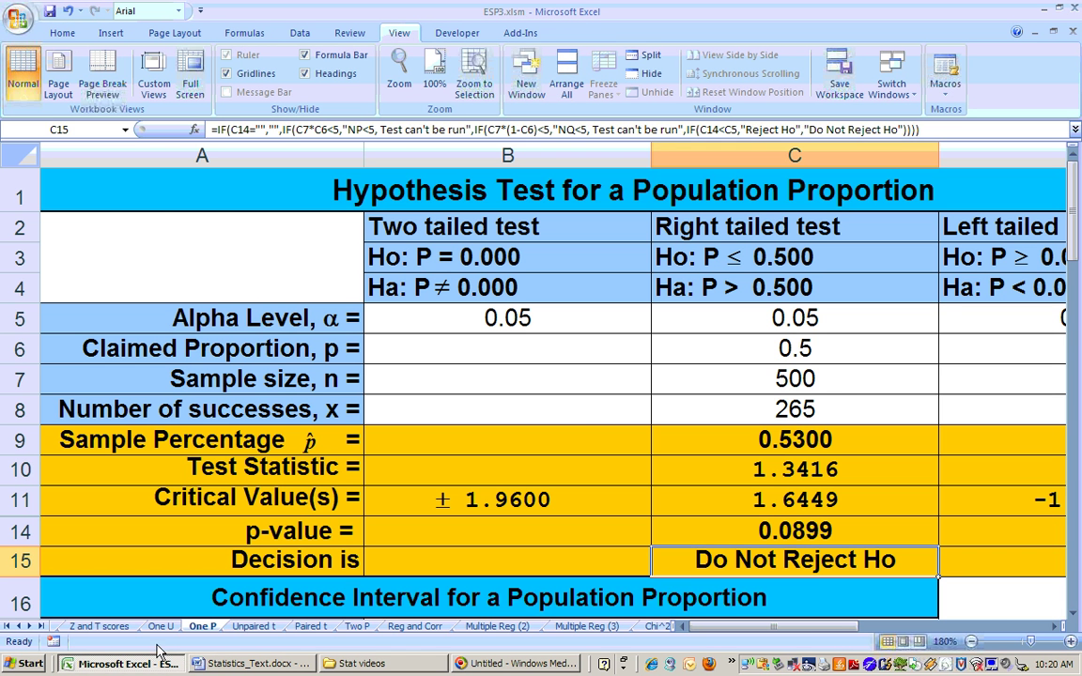
{"action": "left_click_drag", "start_coordinate": [657, 317], "coordinate": [735, 401]}
{"action": "right_click", "coordinate": [735, 399]}
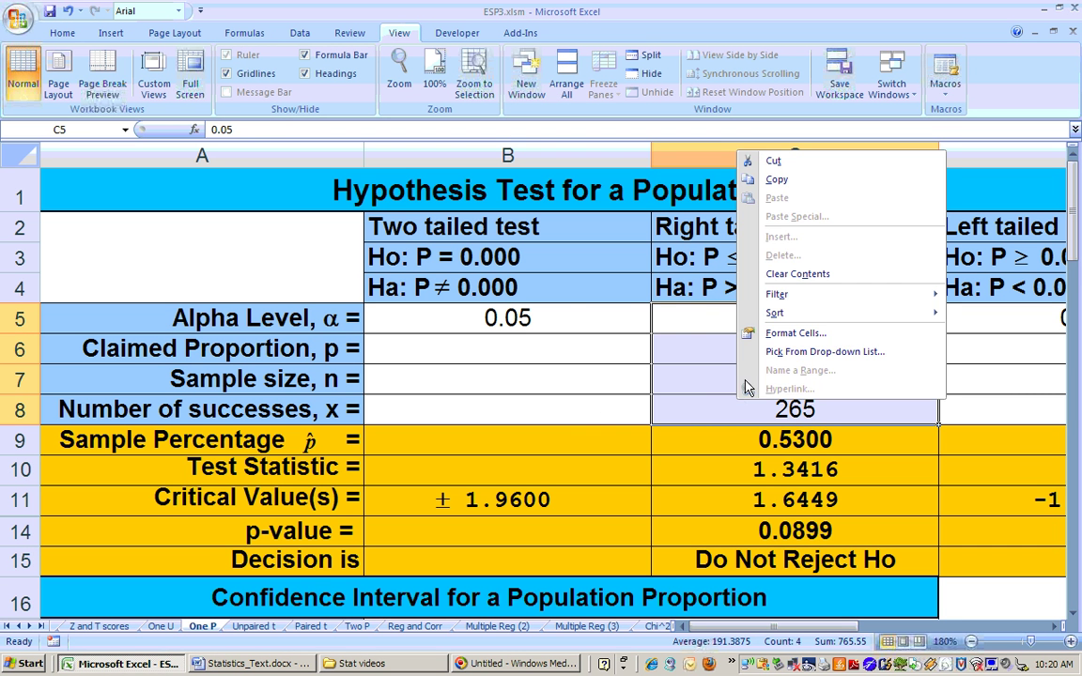
{"action": "left_click", "coordinate": [767, 179]}
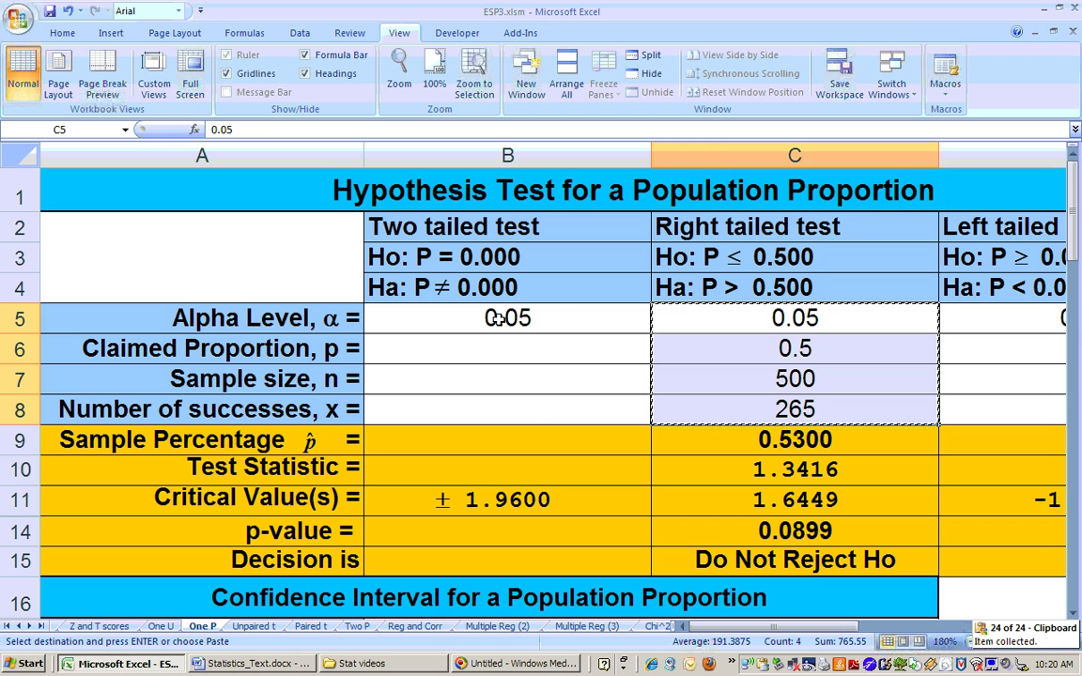
{"action": "left_click", "coordinate": [504, 323]}
{"action": "right_click", "coordinate": [504, 326]}
{"action": "left_click", "coordinate": [561, 385]}
{"action": "left_click", "coordinate": [388, 319]}
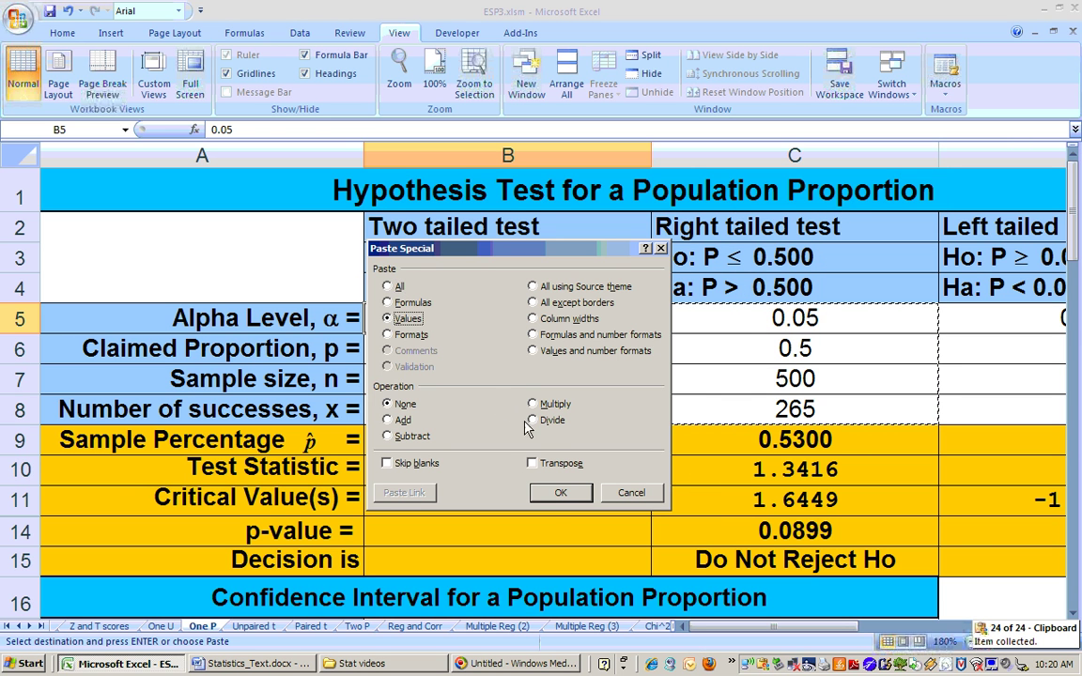
{"action": "left_click", "coordinate": [556, 492]}
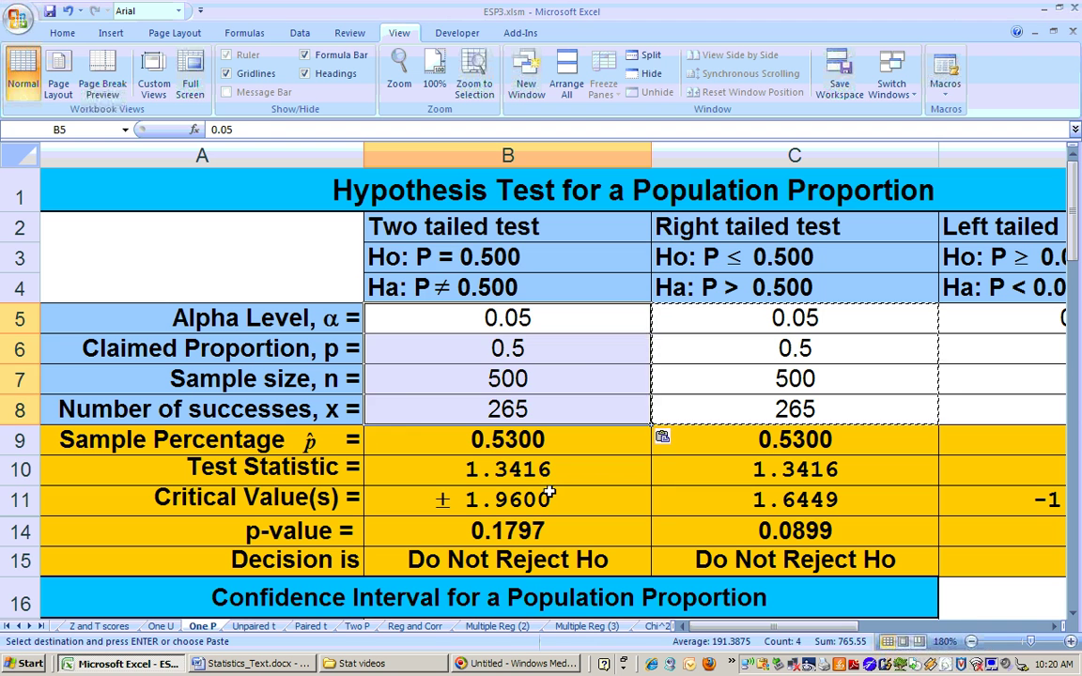
{"action": "left_click", "coordinate": [582, 370]}
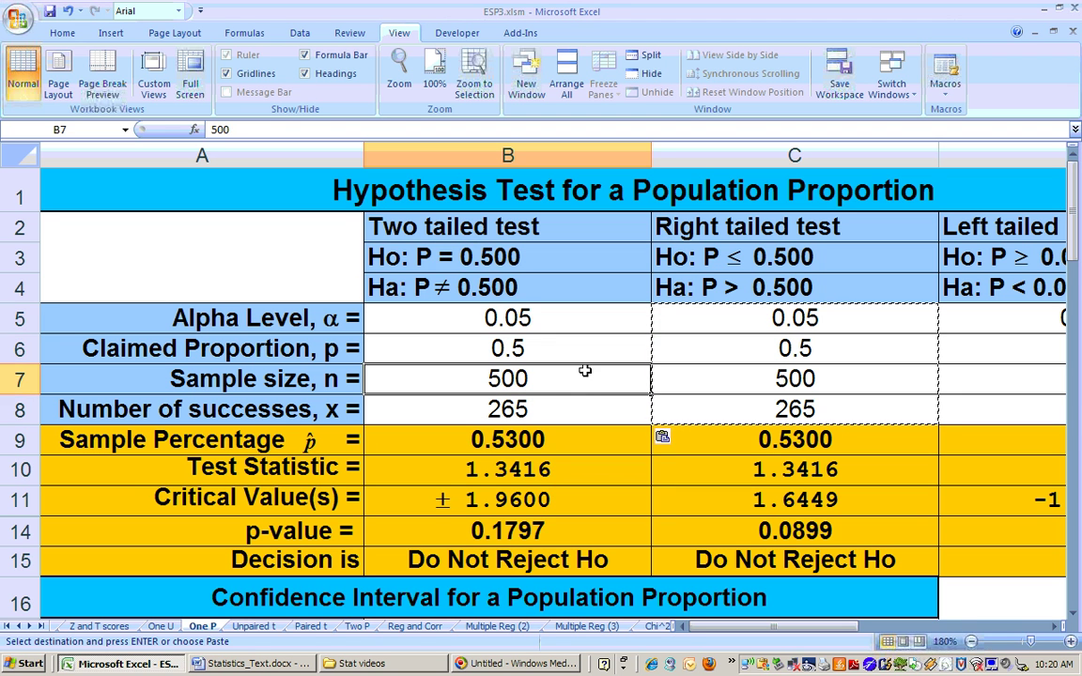
{"action": "left_click", "coordinate": [535, 530]}
Compare the right- and two-tailed p-value formulas, then set the two-tailed alpha B5 to 0.1.
{"action": "left_click", "coordinate": [779, 531]}
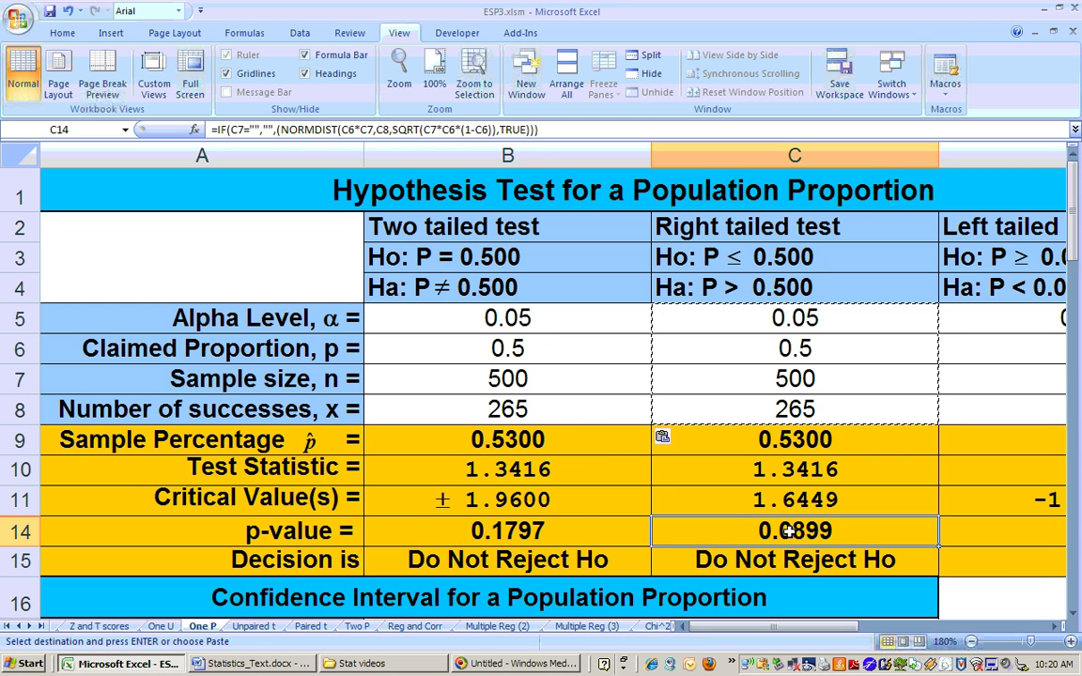
{"action": "left_click", "coordinate": [553, 530]}
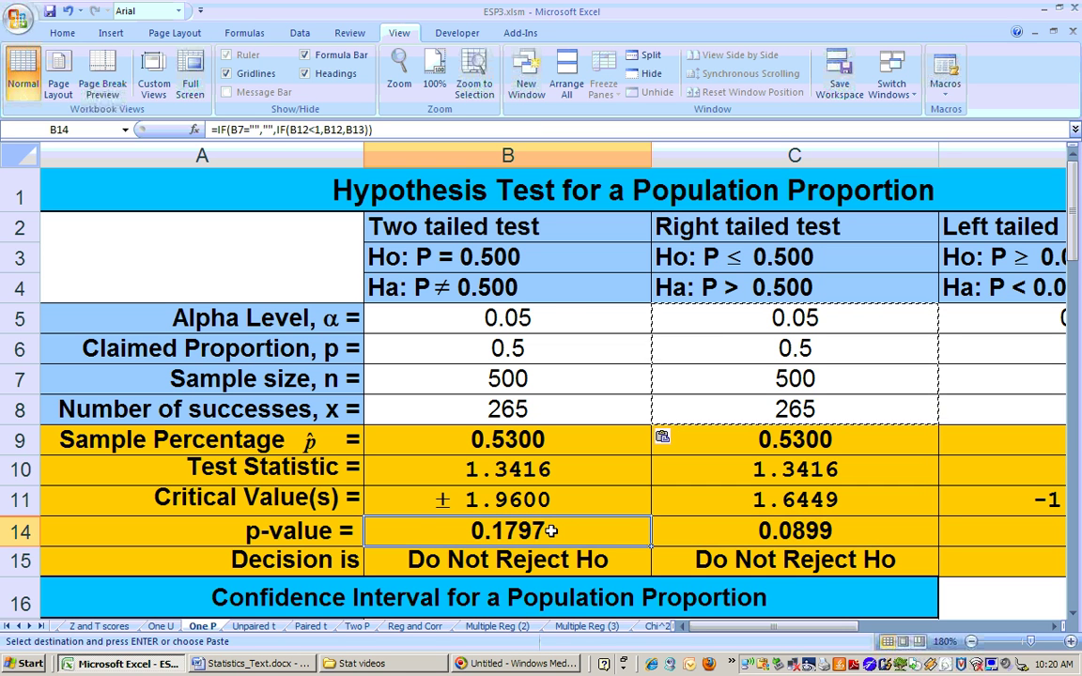
{"action": "left_click", "coordinate": [554, 316]}
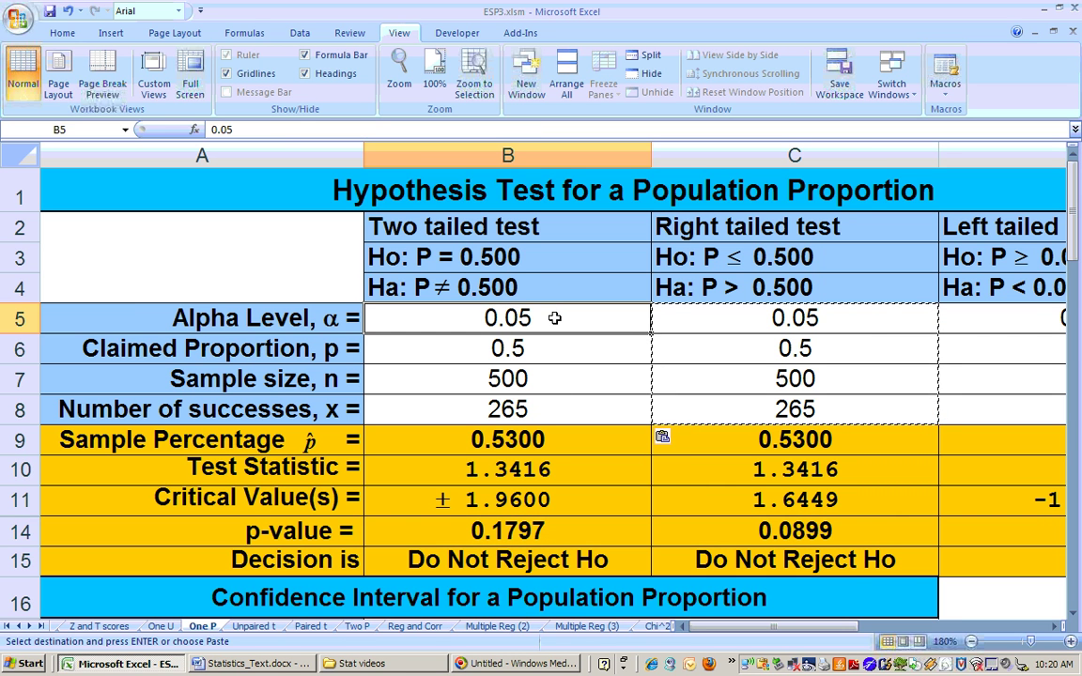
{"action": "type", "text": ".1"}
{"action": "key", "text": "Return"}
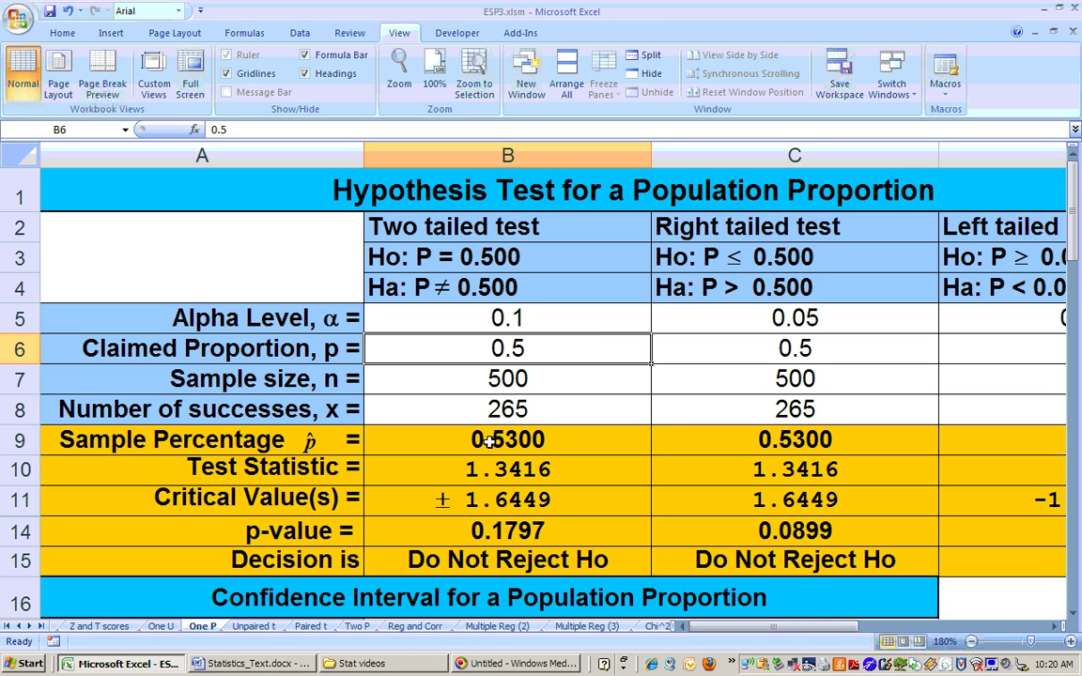
Set the right-tailed alpha in C5 to .1 and recheck the two-tailed p-value in B14.
{"action": "left_click", "coordinate": [841, 320]}
{"action": "type", "text": ".1"}
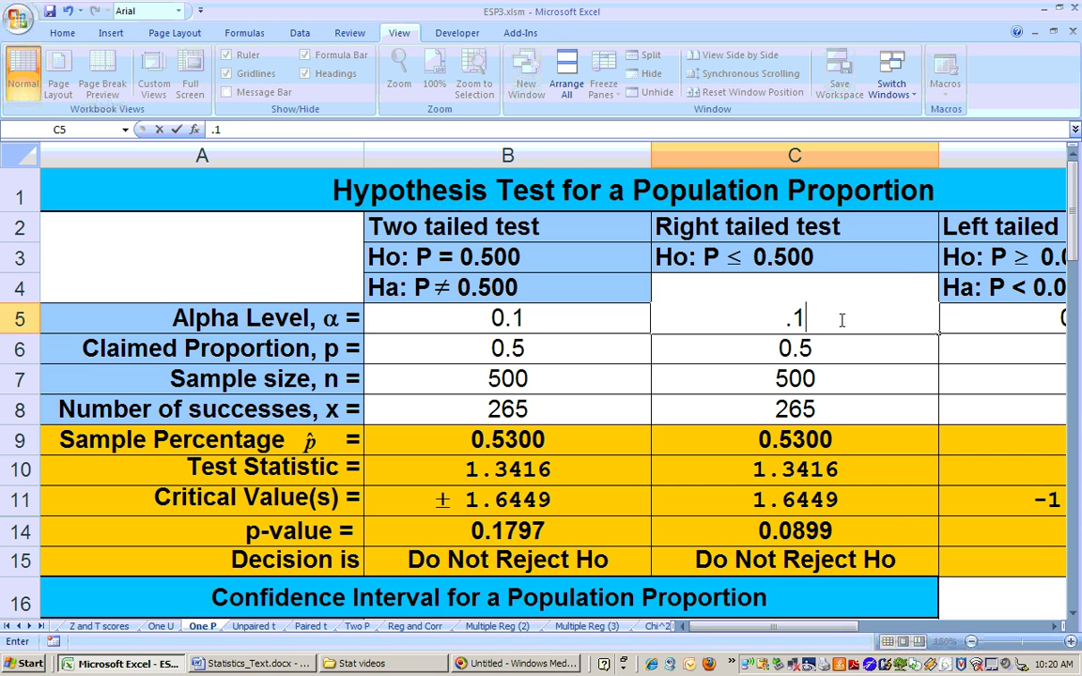
{"action": "key", "text": "Return"}
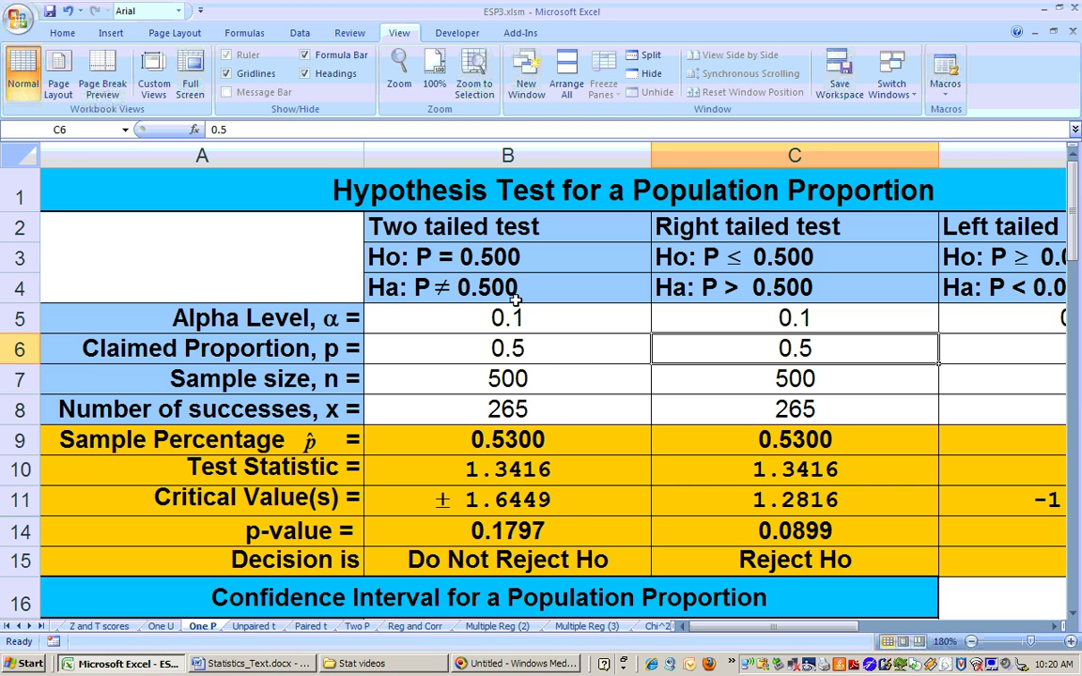
{"action": "left_click", "coordinate": [547, 531]}
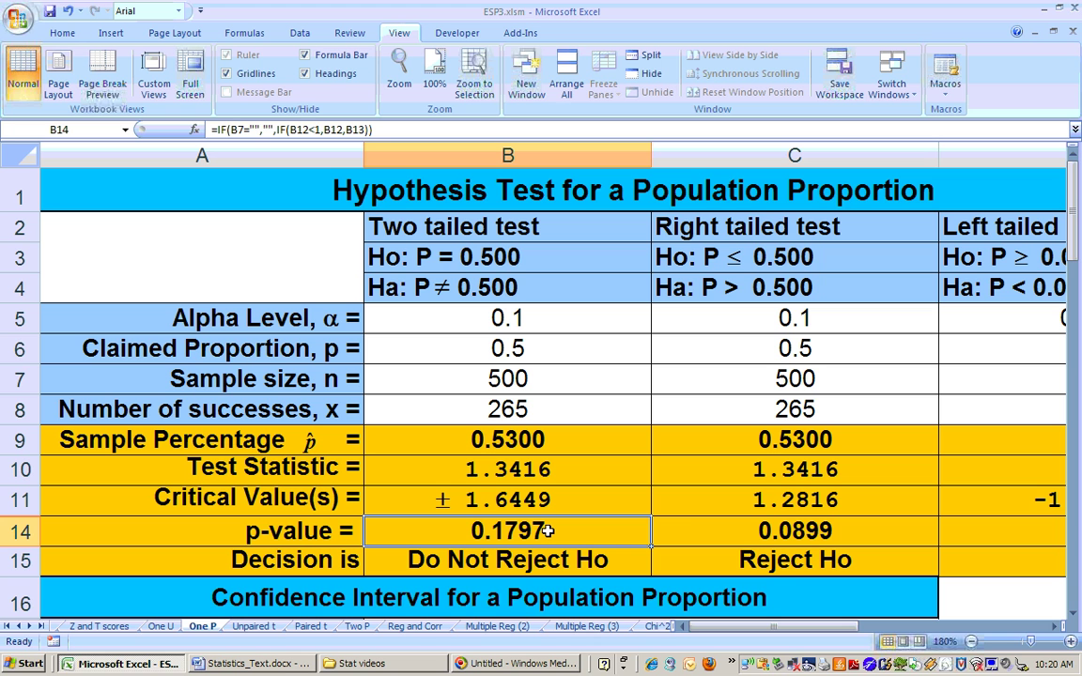